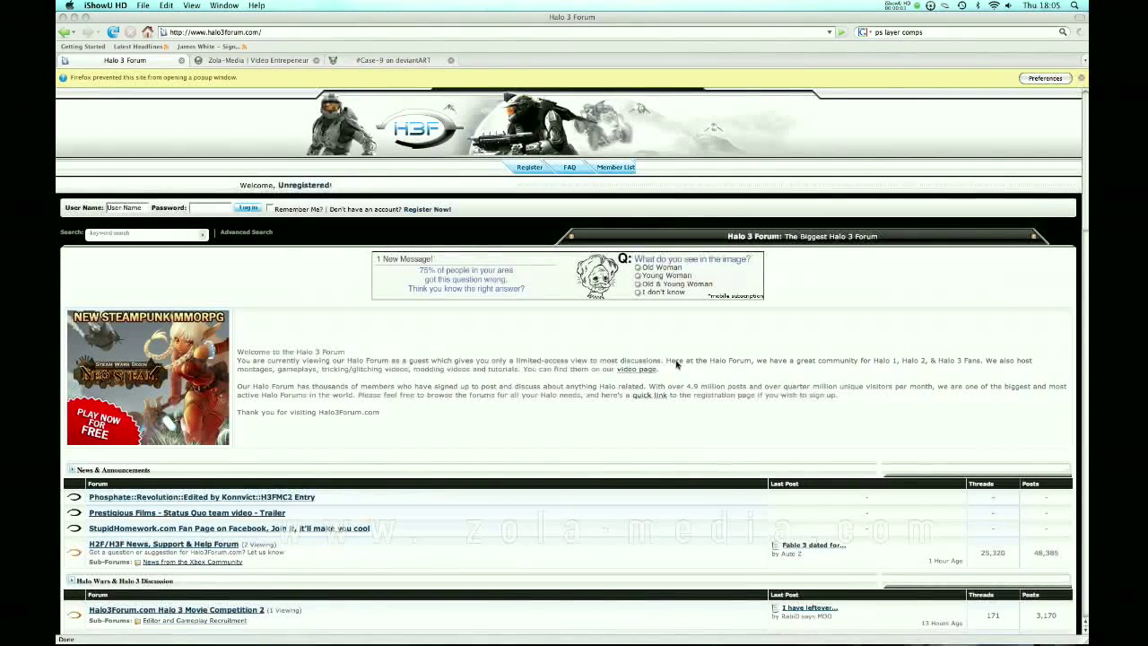
# Step: Move Firefox from the Halo 3 forum to the #Case-9 deviantART group tab
pyautogui.click(677, 363)
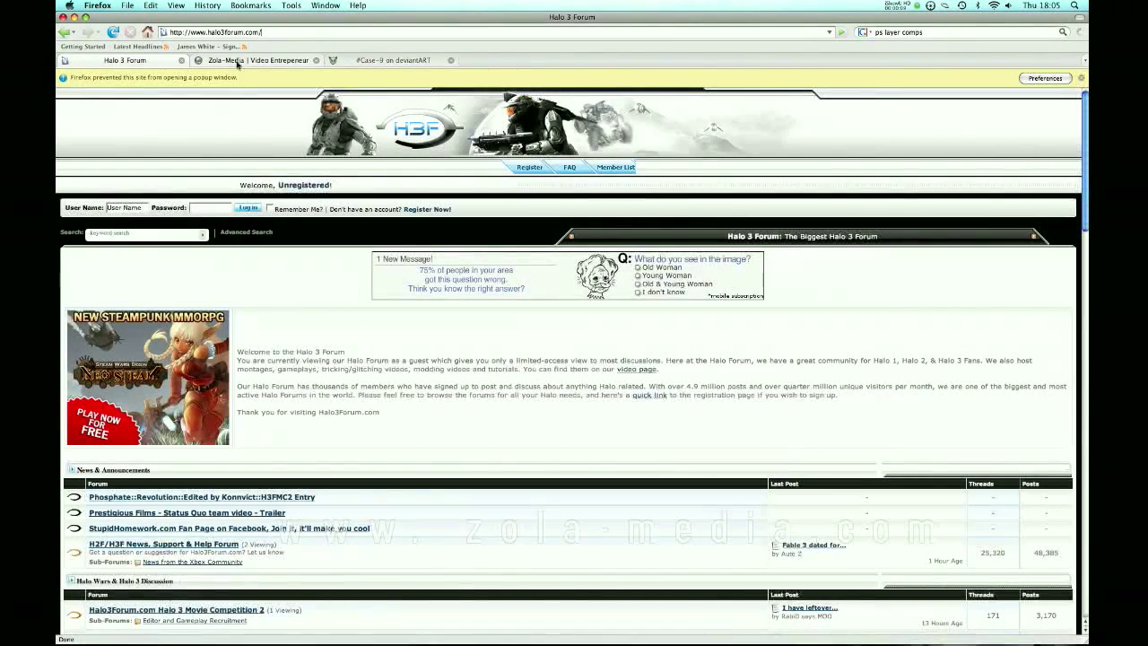
pyautogui.click(274, 33)
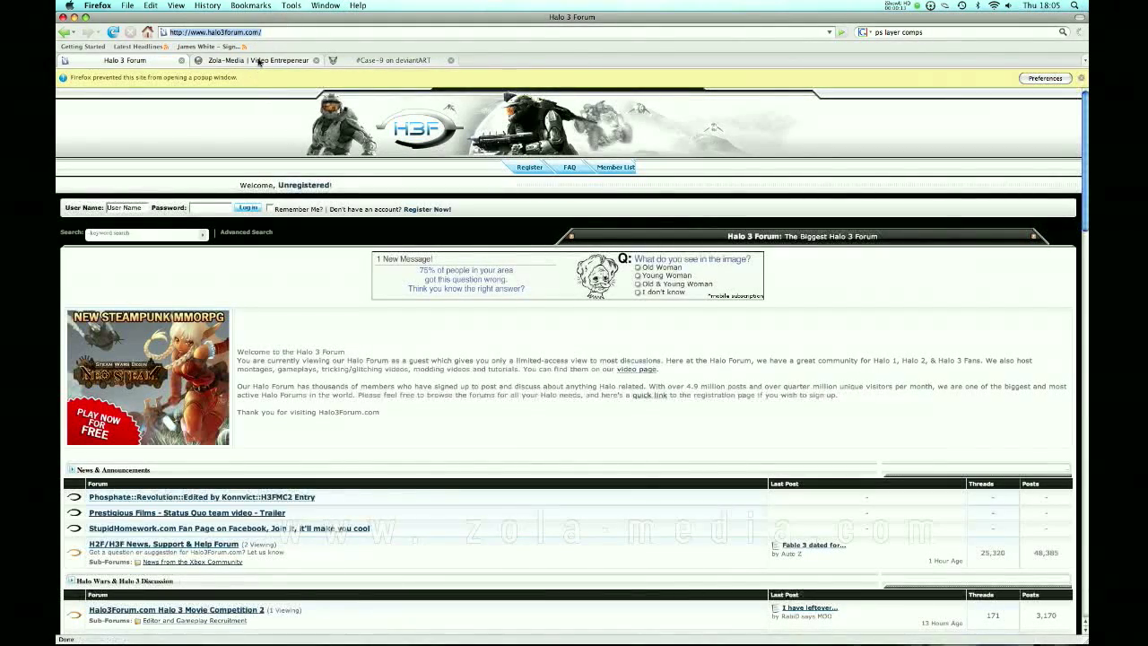
pyautogui.click(260, 61)
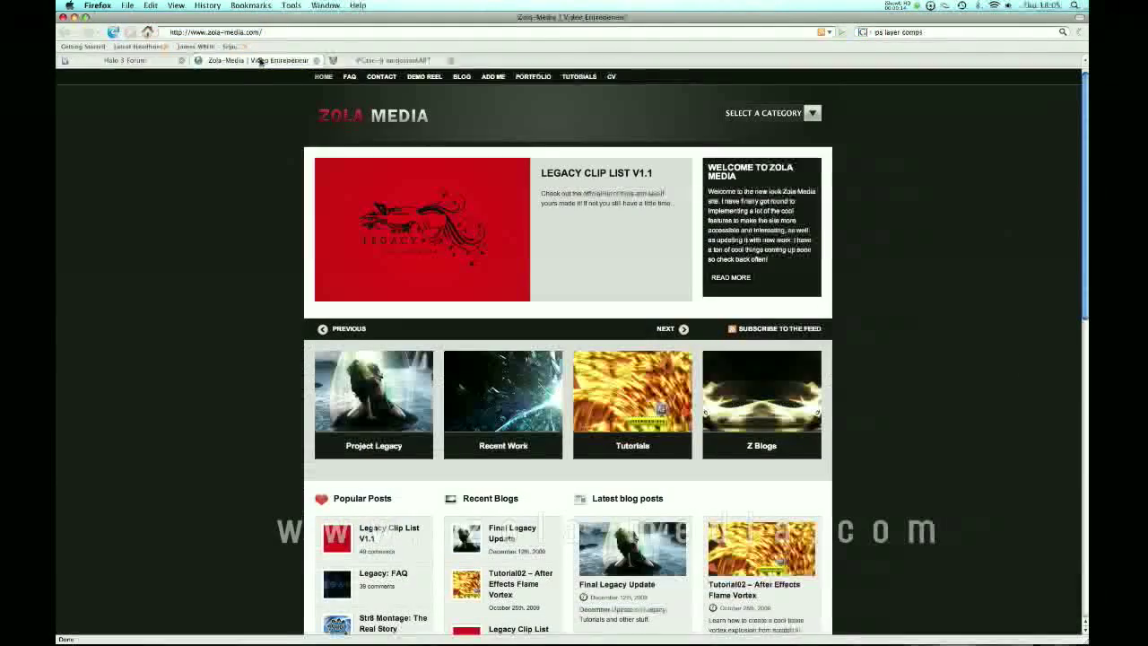
pyautogui.click(359, 60)
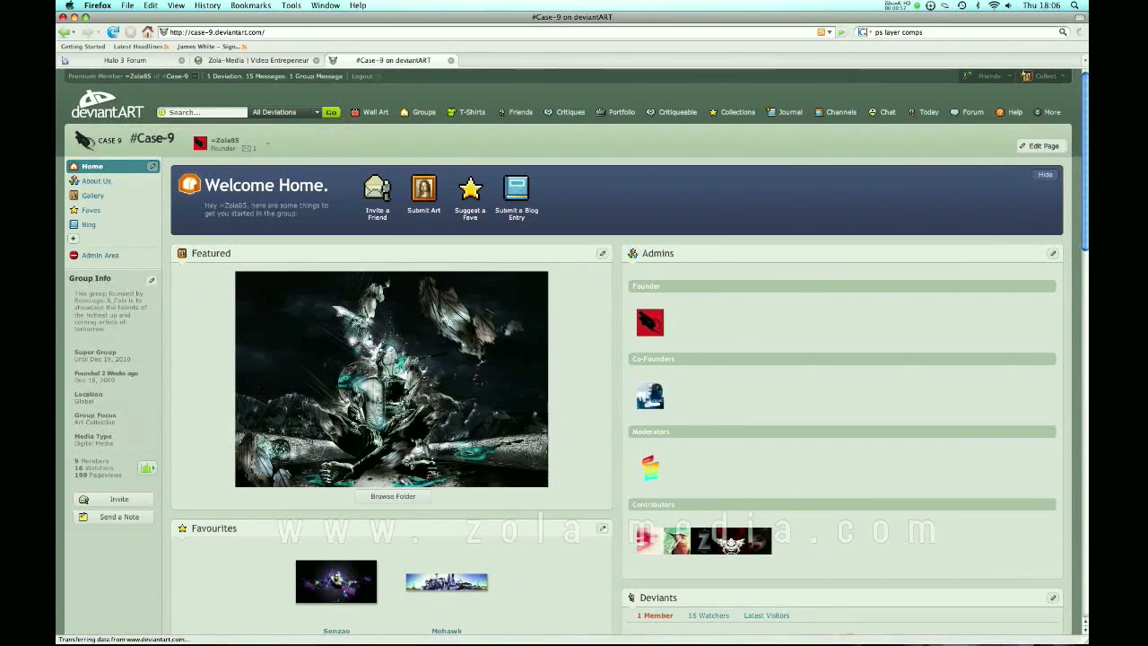
pyautogui.scroll(-1, 846, 313)
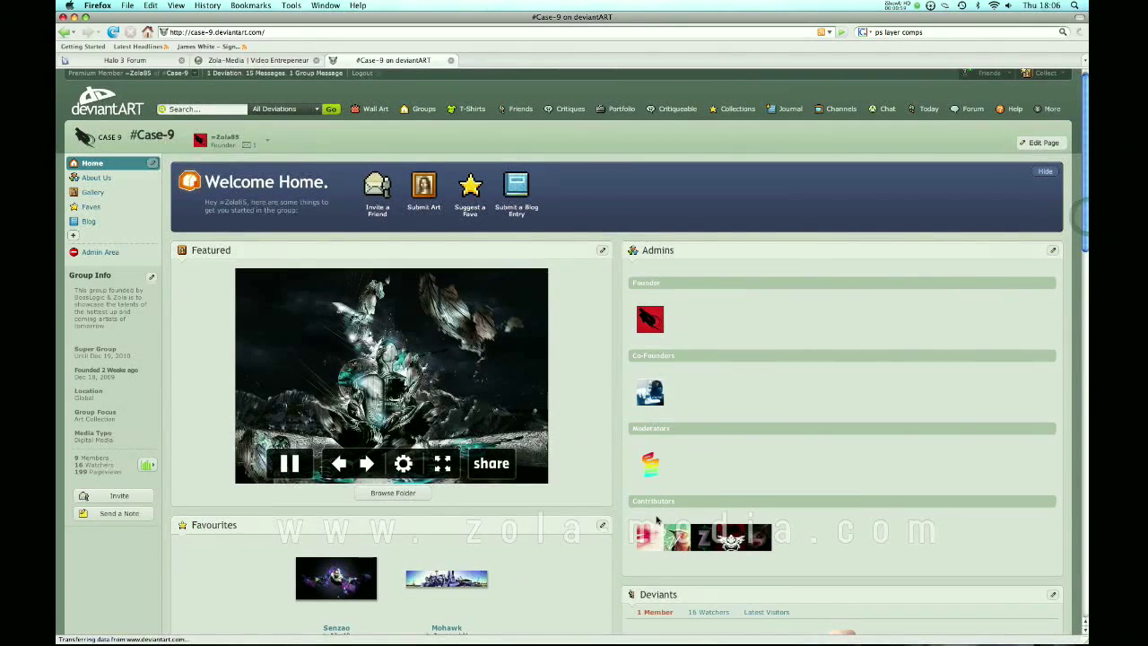
pyautogui.scroll(-2, 887, 314)
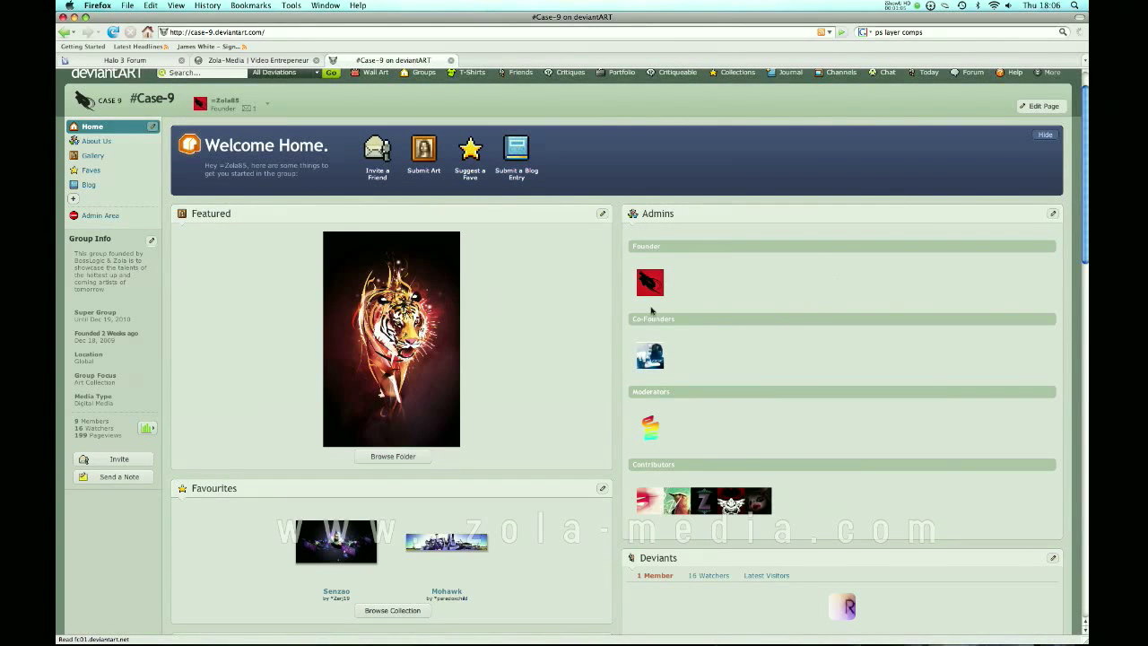
pyautogui.moveTo(453, 330)
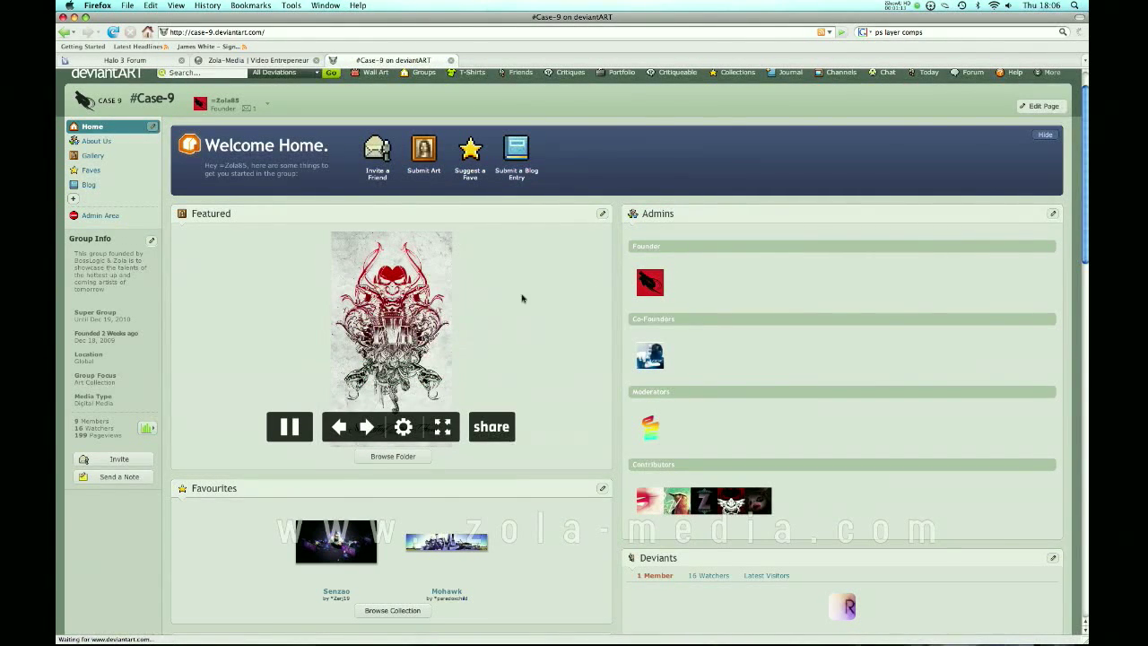
pyautogui.scroll(-1, 1054, 197)
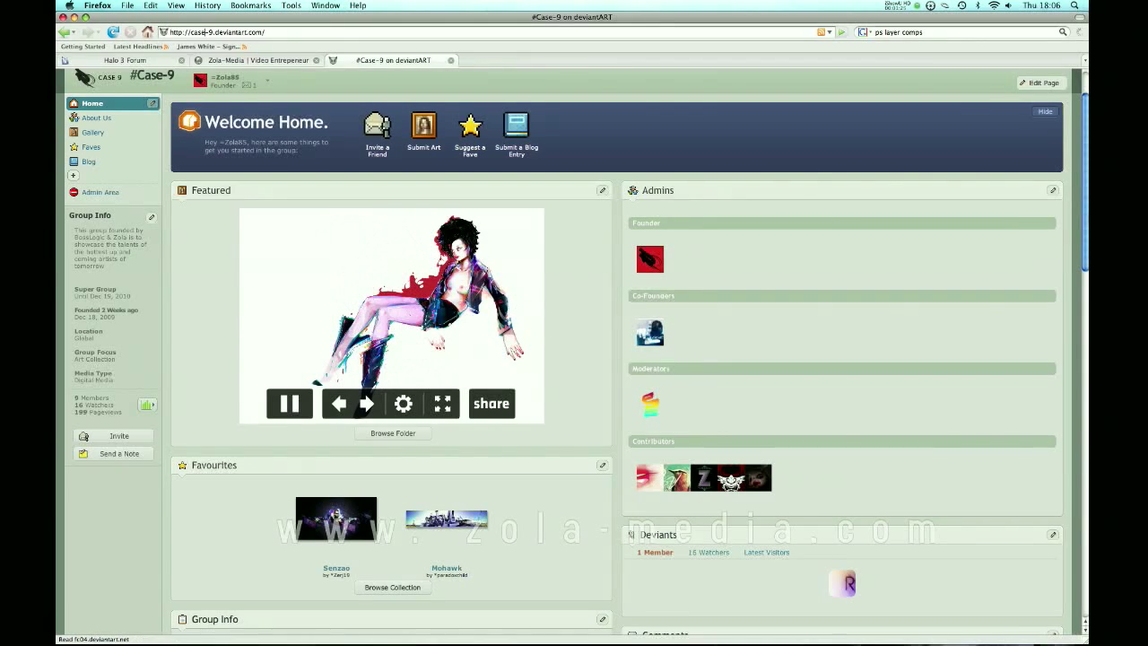
pyautogui.scroll(-2, 515, 310)
pyautogui.scroll(3, 515, 310)
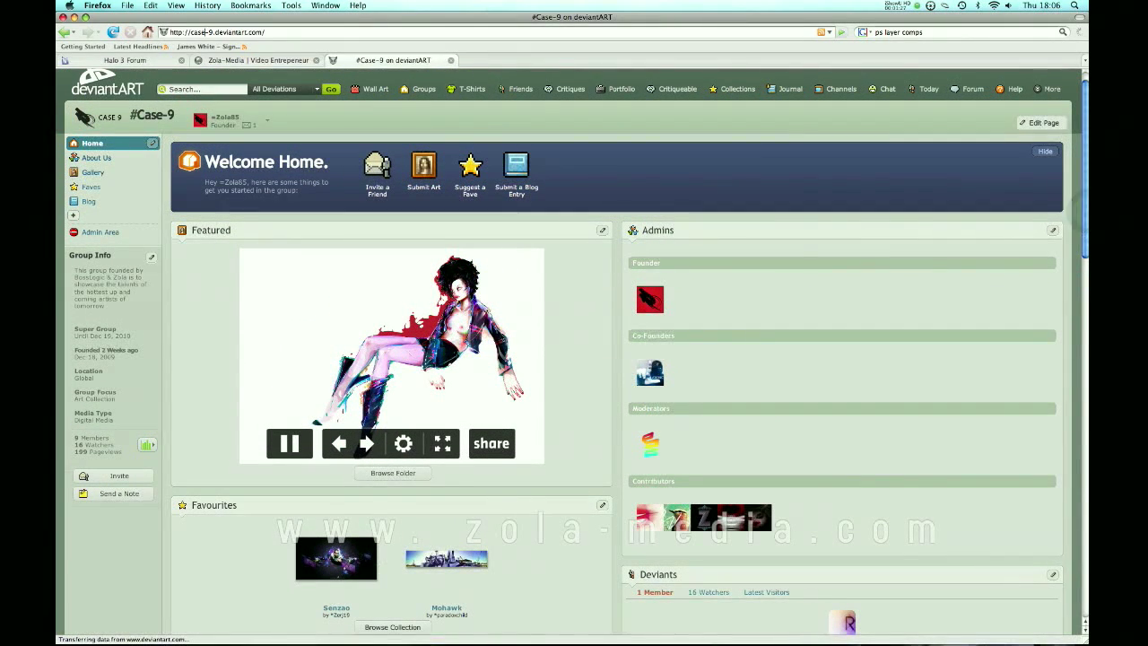
pyautogui.press('super+Tab')
pyautogui.press('super+Tab')
pyautogui.press('super+Tab')
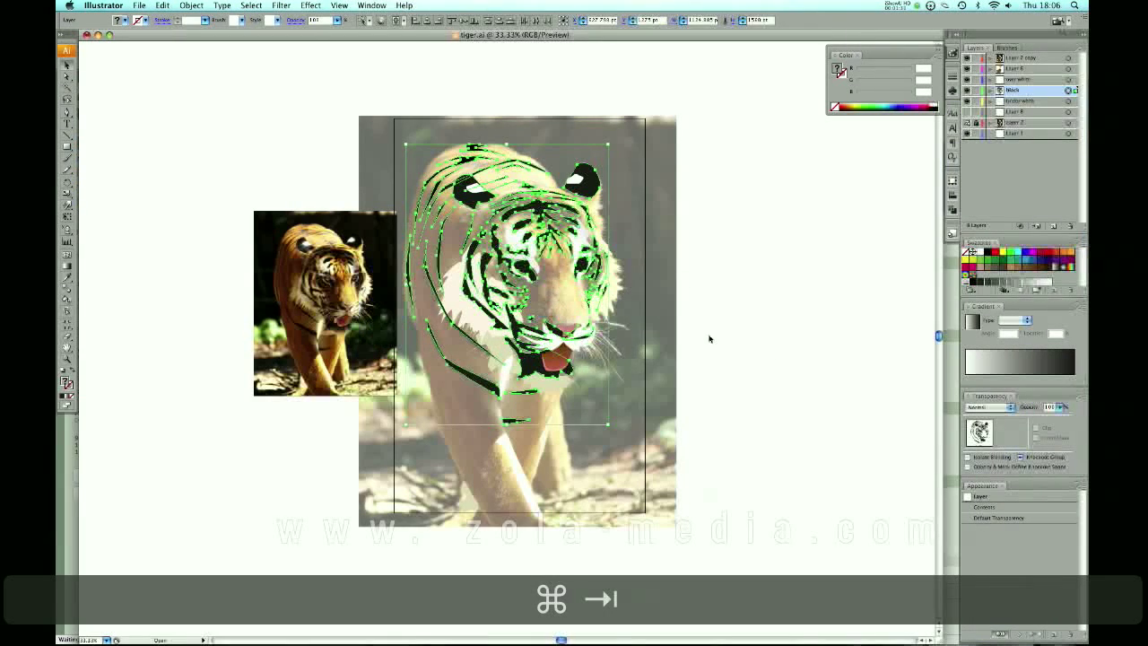
# Step: Deselect the traced tiger and bring Preview forward showing the finished Nova.png artwork
pyautogui.click(708, 338)
pyautogui.press('super+Tab')
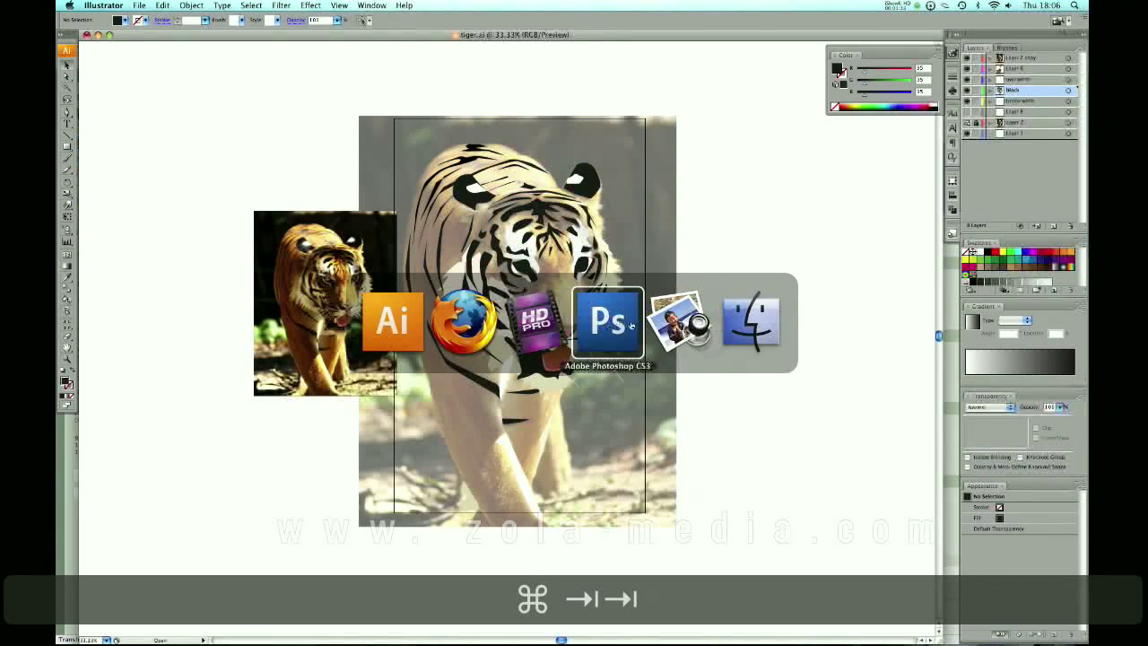
pyautogui.click(668, 323)
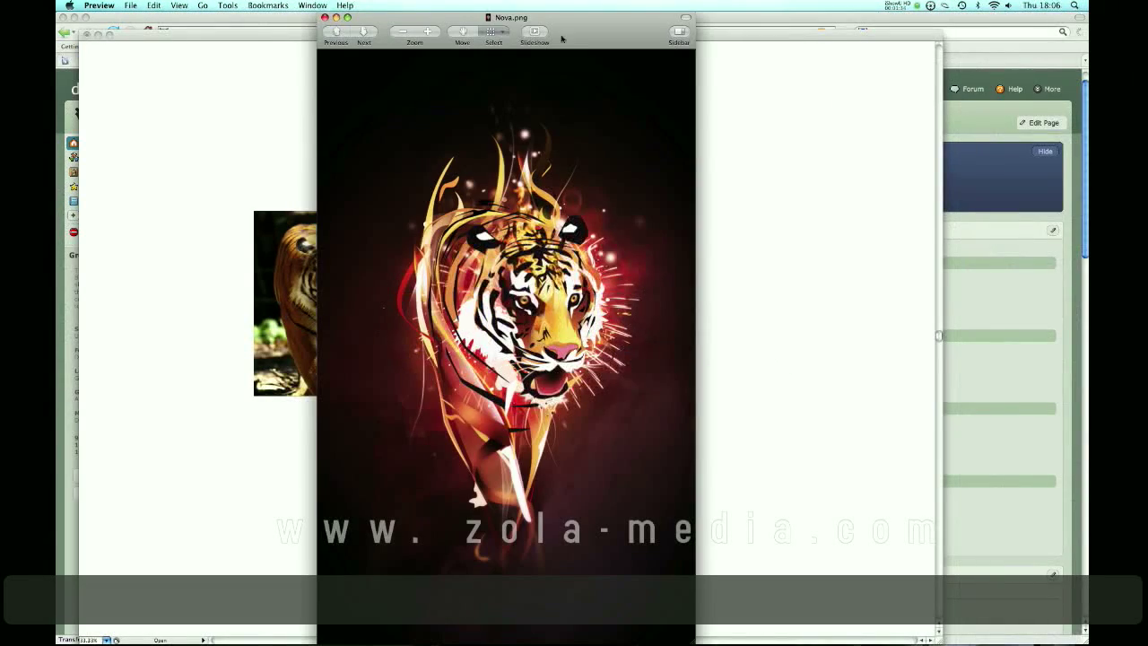
pyautogui.moveTo(565, 34); pyautogui.dragTo(563, 34)
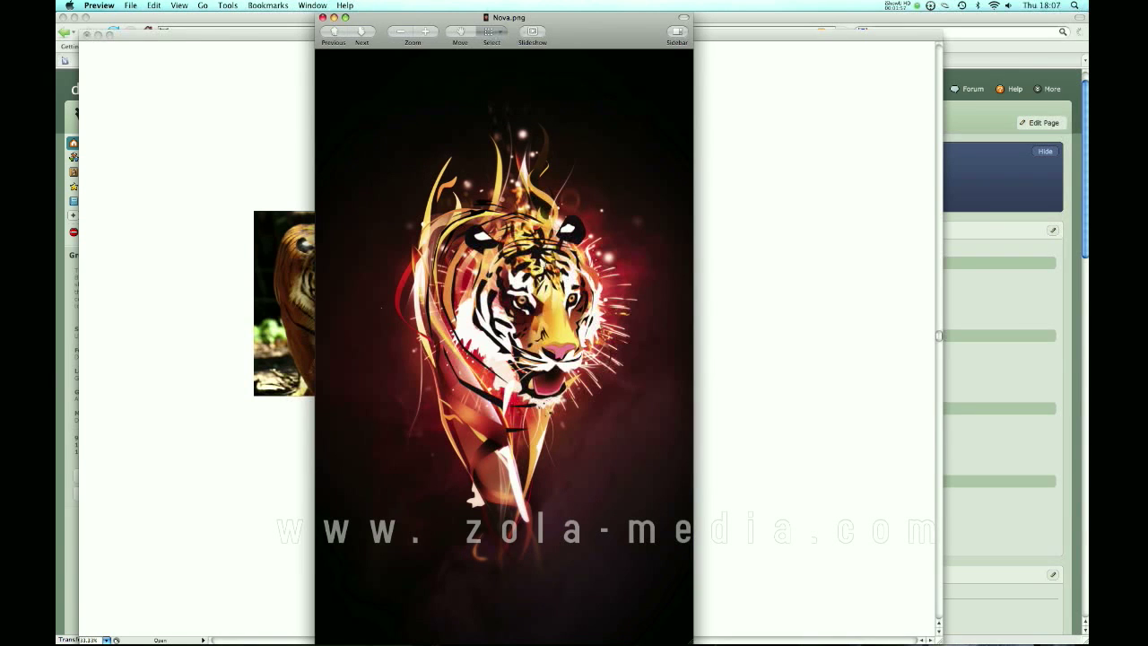
# Step: Hide the traced stripe and white shape layers and set Layer 2 as a Template
pyautogui.press('super+Tab')
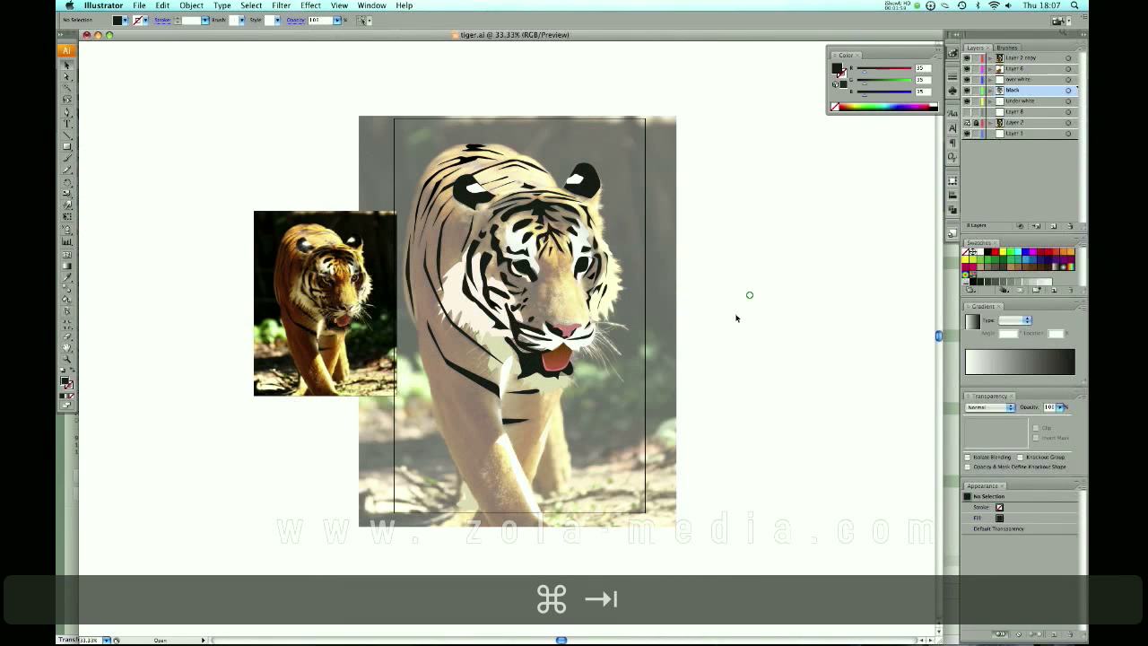
pyautogui.click(1013, 122)
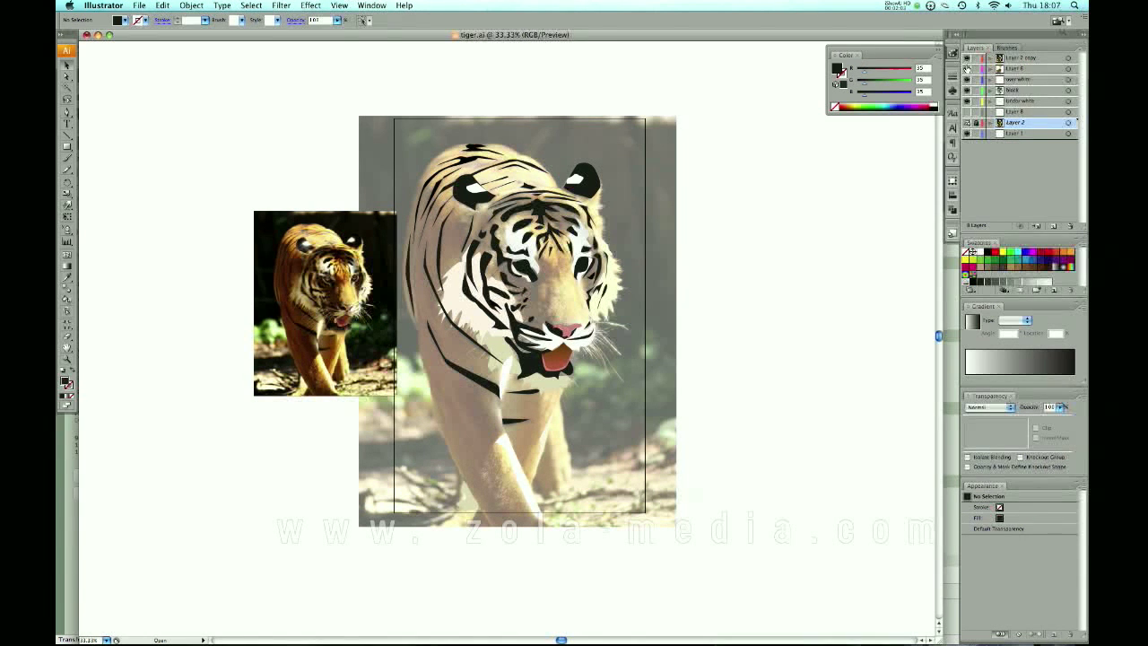
pyautogui.moveTo(965, 70); pyautogui.dragTo(965, 102)
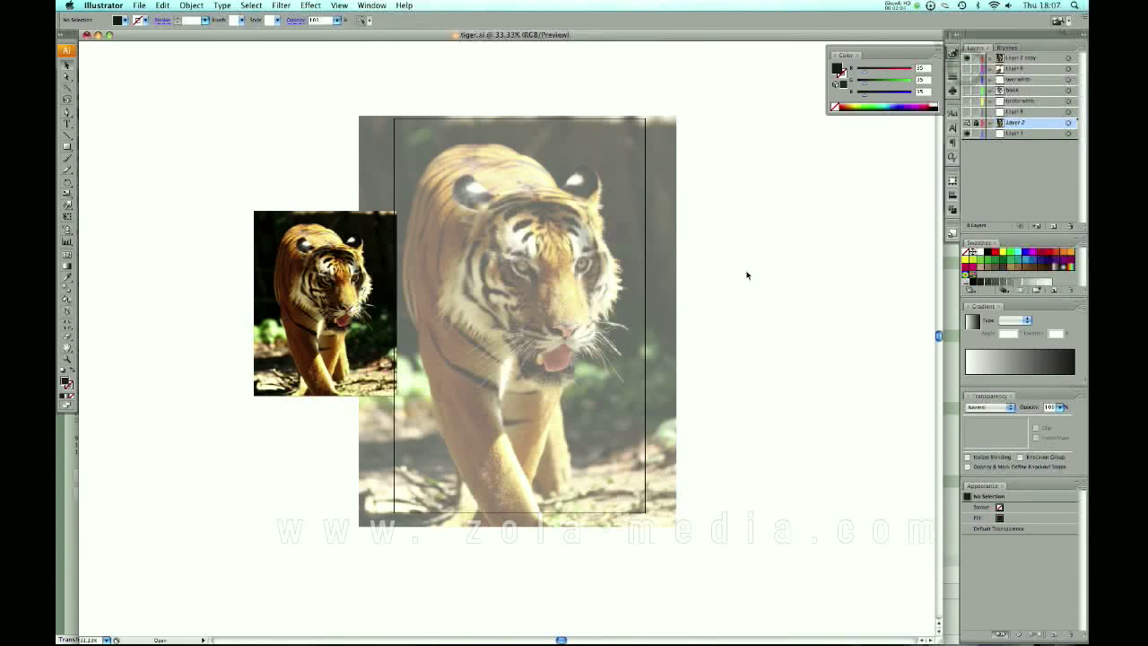
pyautogui.doubleClick(1027, 124)
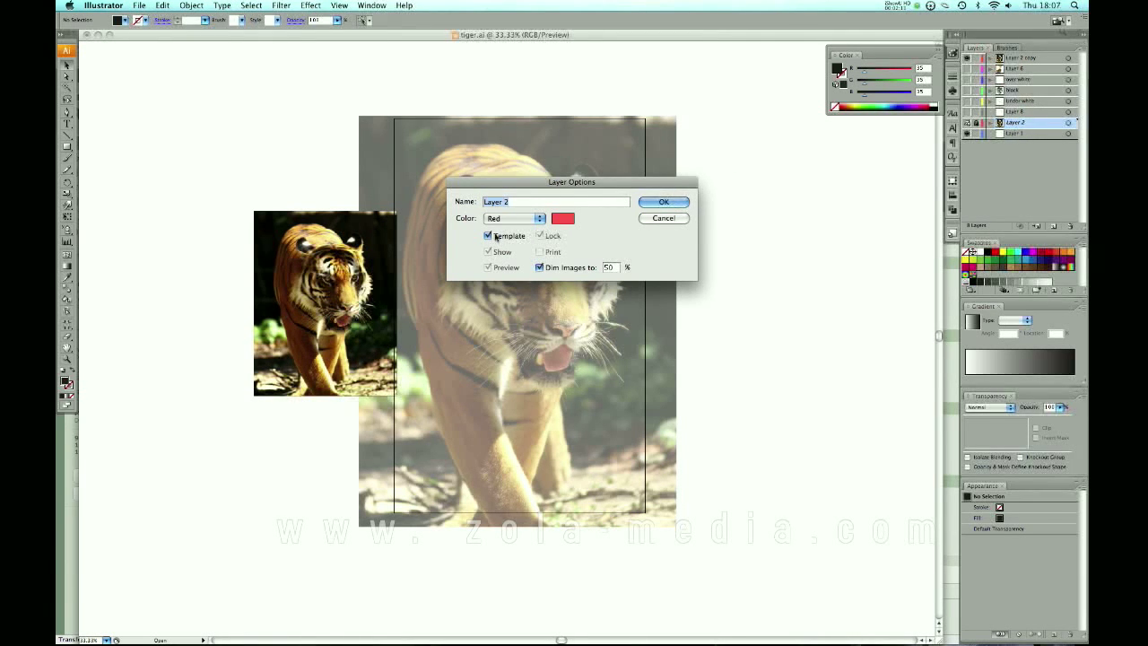
pyautogui.click(673, 201)
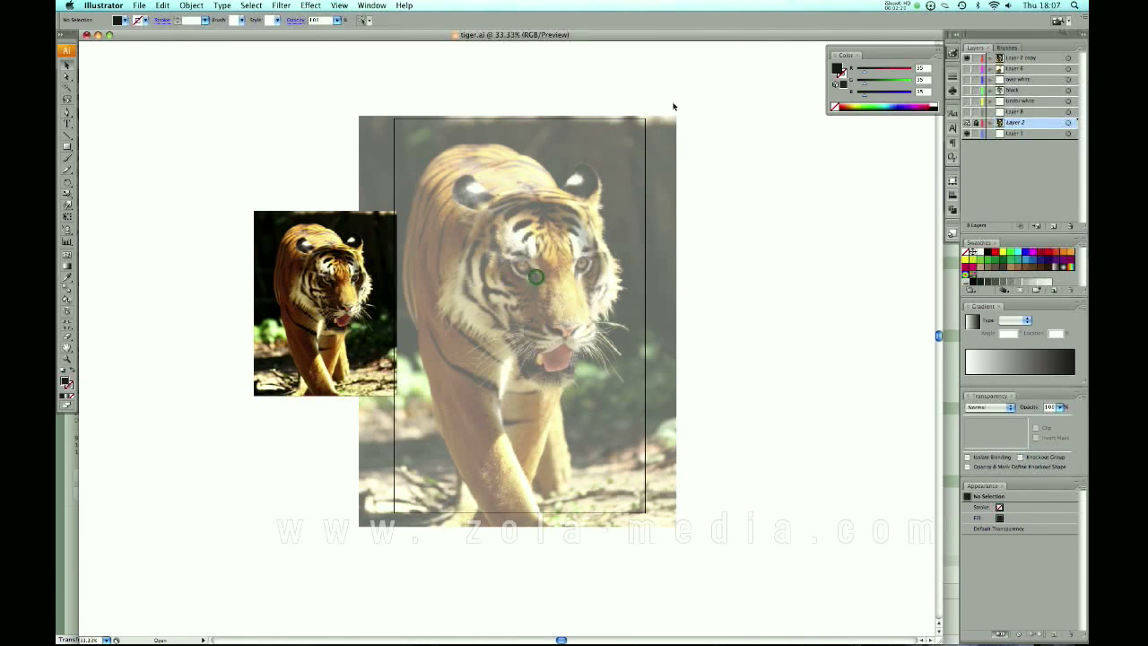
# Step: Add a new layer and paint black Blob Brush shapes over the tiger's cheek and mouth
pyautogui.moveTo(679, 99); pyautogui.dragTo(681, 95)
pyautogui.click(69, 113)
pyautogui.click(1053, 226)
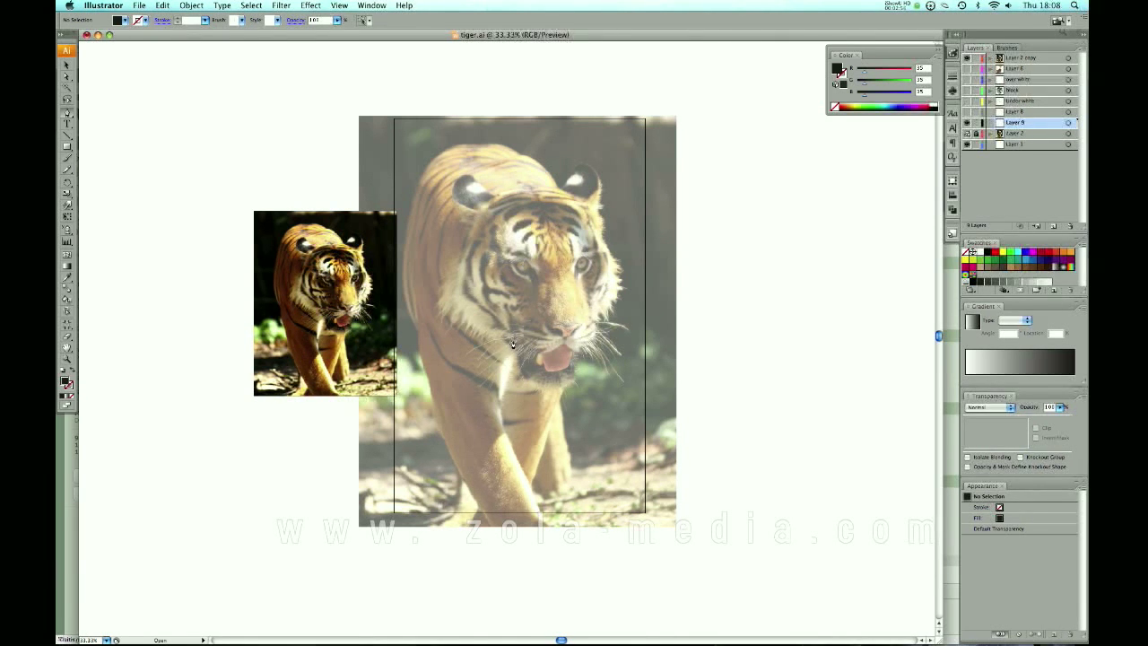
pyautogui.moveTo(511, 343)
pyautogui.mouseDown()
pyautogui.moveTo(510, 298)
pyautogui.moveTo(486, 289)
pyautogui.moveTo(469, 248)
pyautogui.moveTo(432, 305)
pyautogui.moveTo(450, 332)
pyautogui.moveTo(479, 326)
pyautogui.moveTo(501, 362)
pyautogui.moveTo(494, 350)
pyautogui.moveTo(542, 322)
pyautogui.moveTo(534, 353)
pyautogui.moveTo(583, 354)
pyautogui.moveTo(598, 328)
pyautogui.moveTo(565, 323)
pyautogui.mouseUp()
pyautogui.moveTo(1060, 407); pyautogui.dragTo(995, 423)
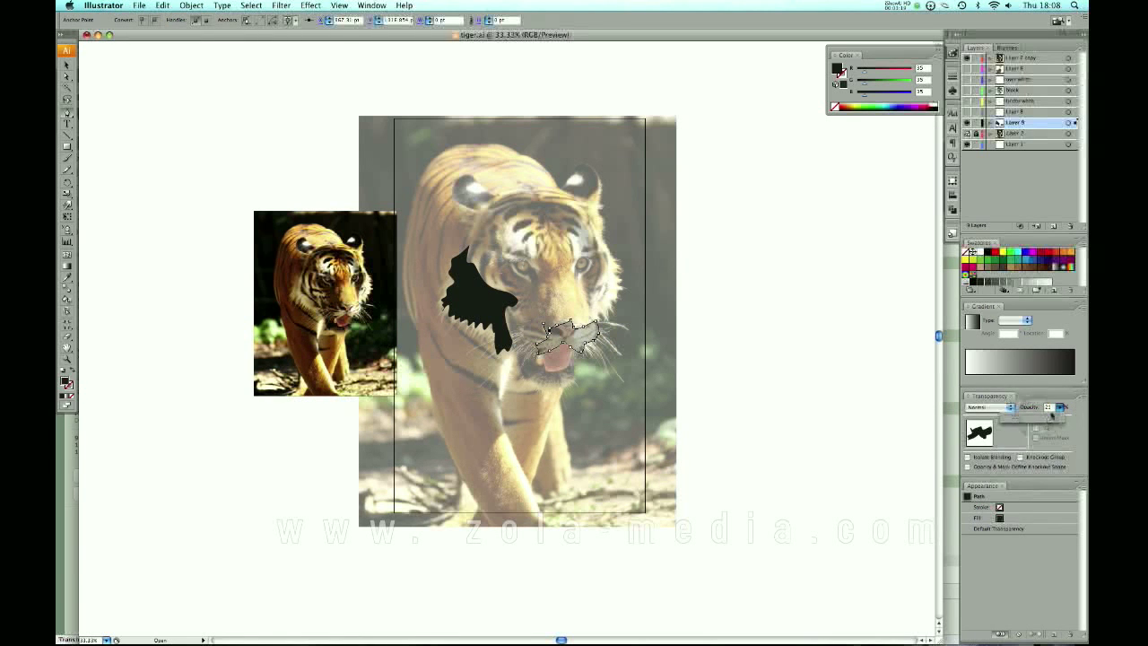
# Step: Raise the mouth shape's opacity to 100, then select and delete both test shapes
pyautogui.click(1060, 407)
pyautogui.moveTo(1031, 421); pyautogui.dragTo(1067, 422)
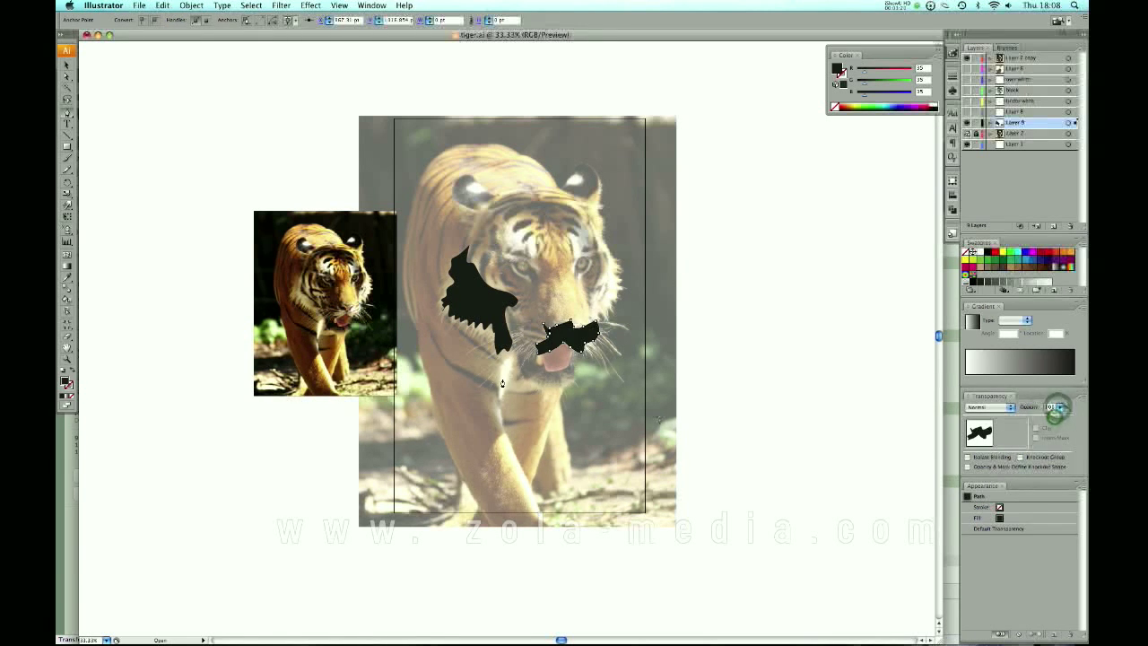
pyautogui.click(66, 64)
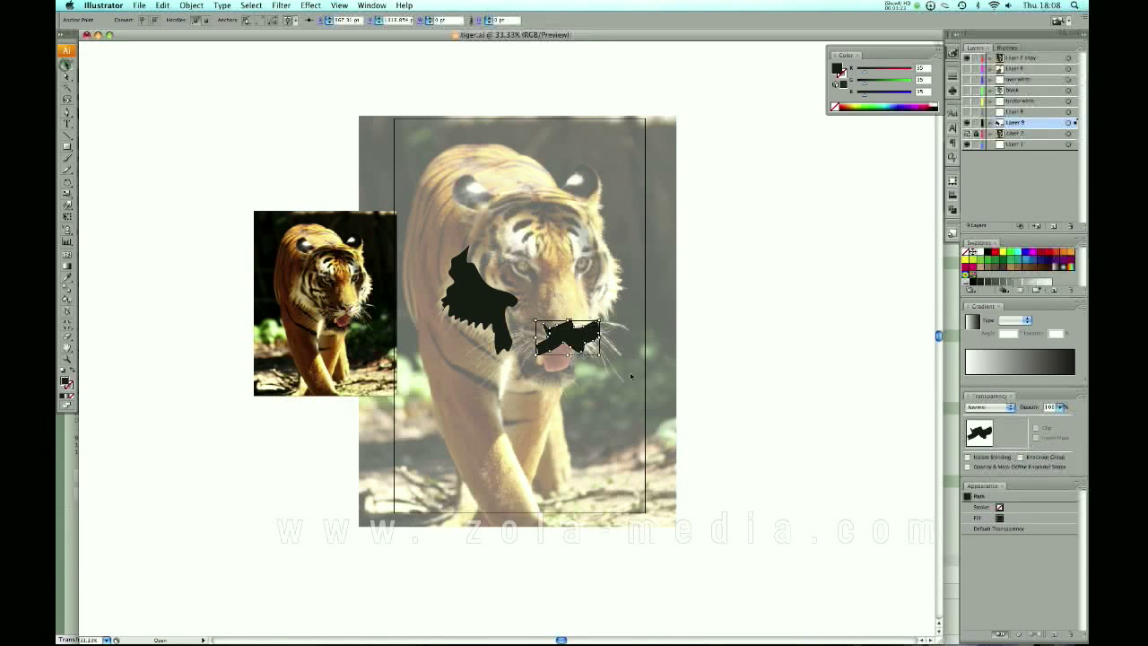
pyautogui.moveTo(620, 389); pyautogui.dragTo(478, 305)
pyautogui.press('BackSpace')
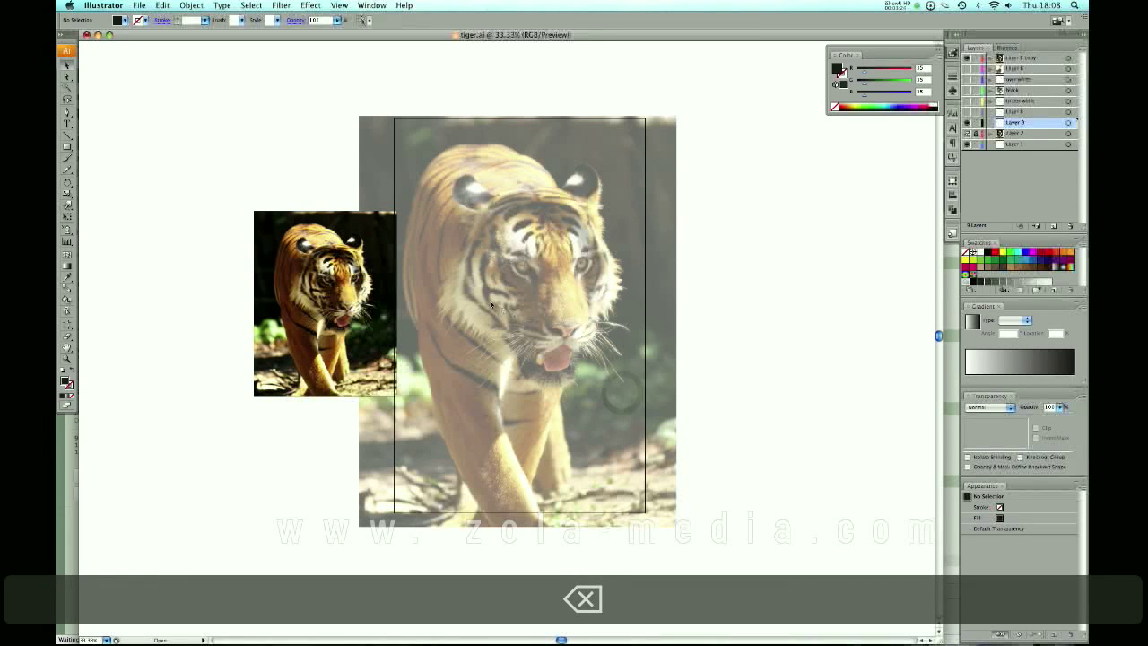
# Step: Show the under white, black stripe, over white and mouth layers again
pyautogui.click(966, 101)
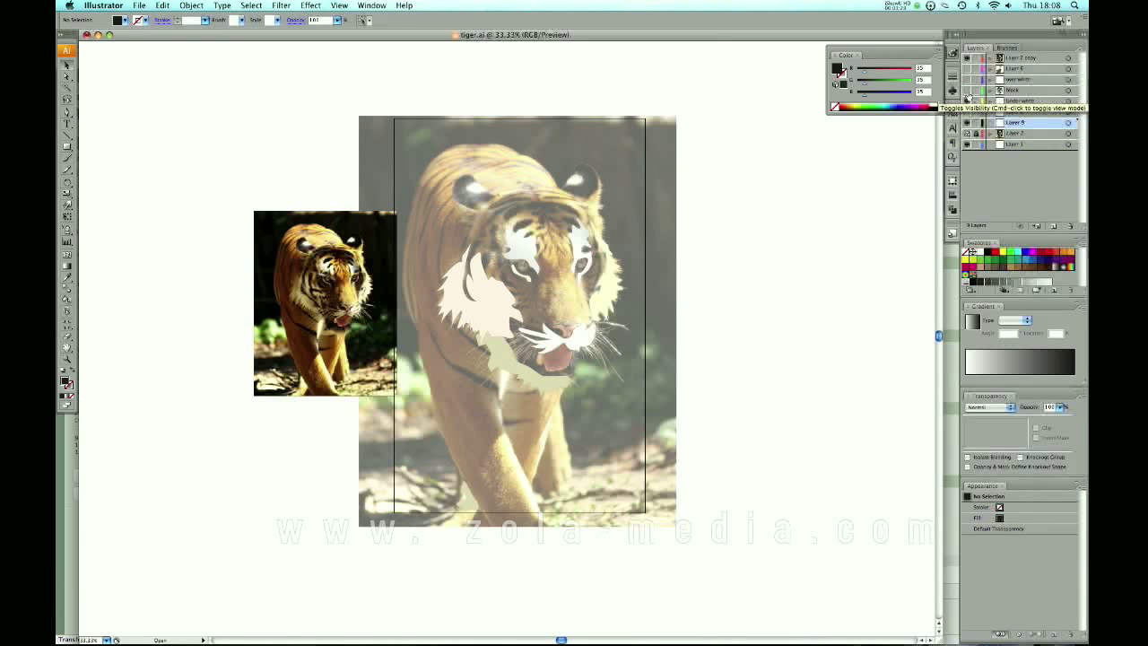
pyautogui.click(966, 90)
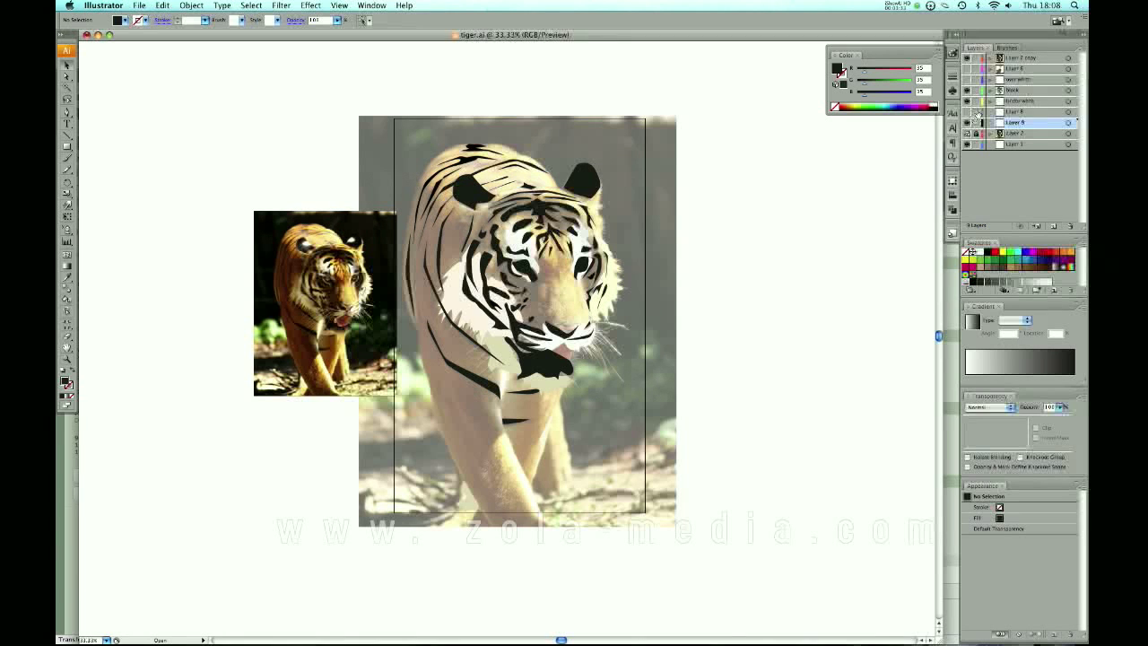
pyautogui.click(967, 79)
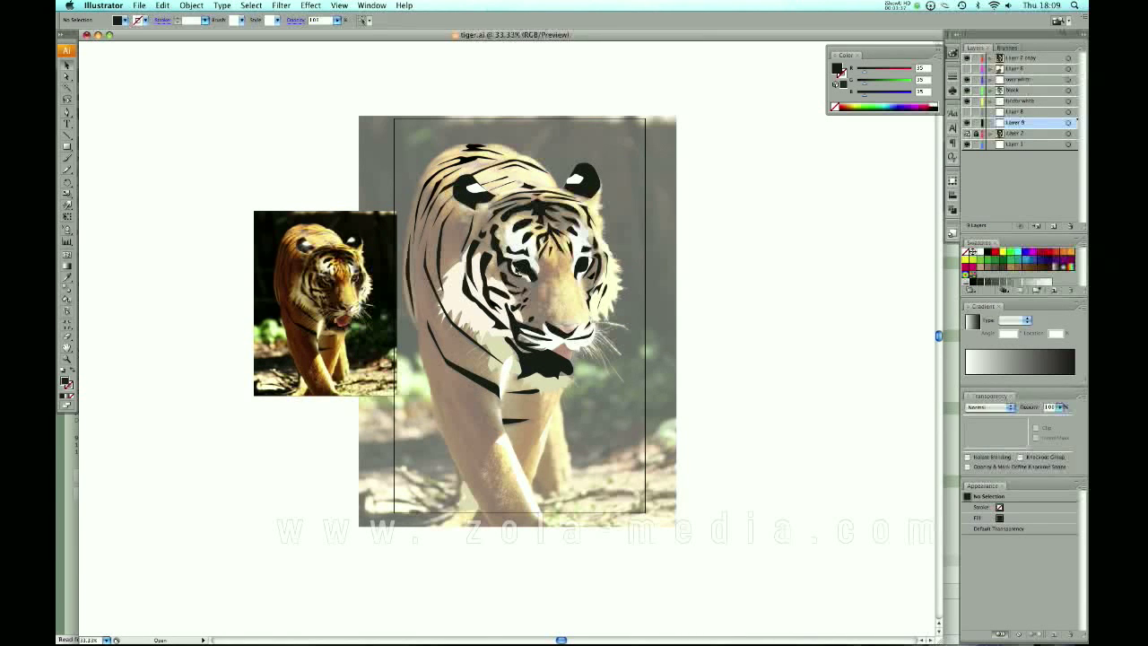
pyautogui.click(966, 68)
pyautogui.moveTo(758, 128); pyautogui.dragTo(704, 347)
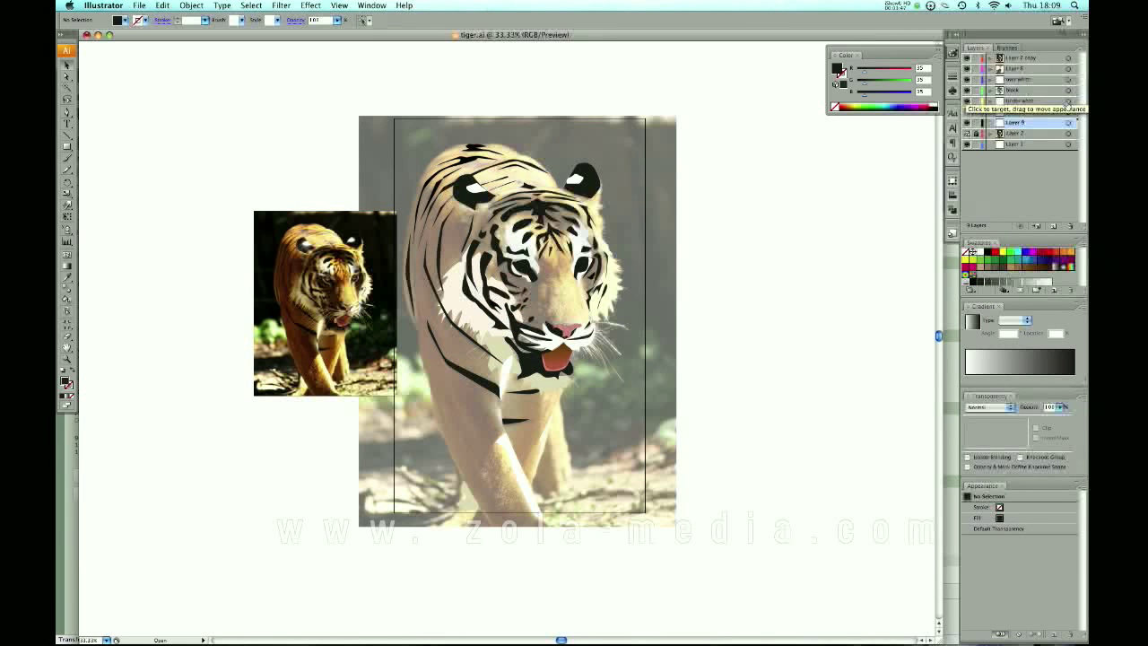
# Step: Select the artwork of the white fur, black stripe and highlight layers
pyautogui.click(1067, 96)
pyautogui.click(1068, 89)
pyautogui.click(1070, 79)
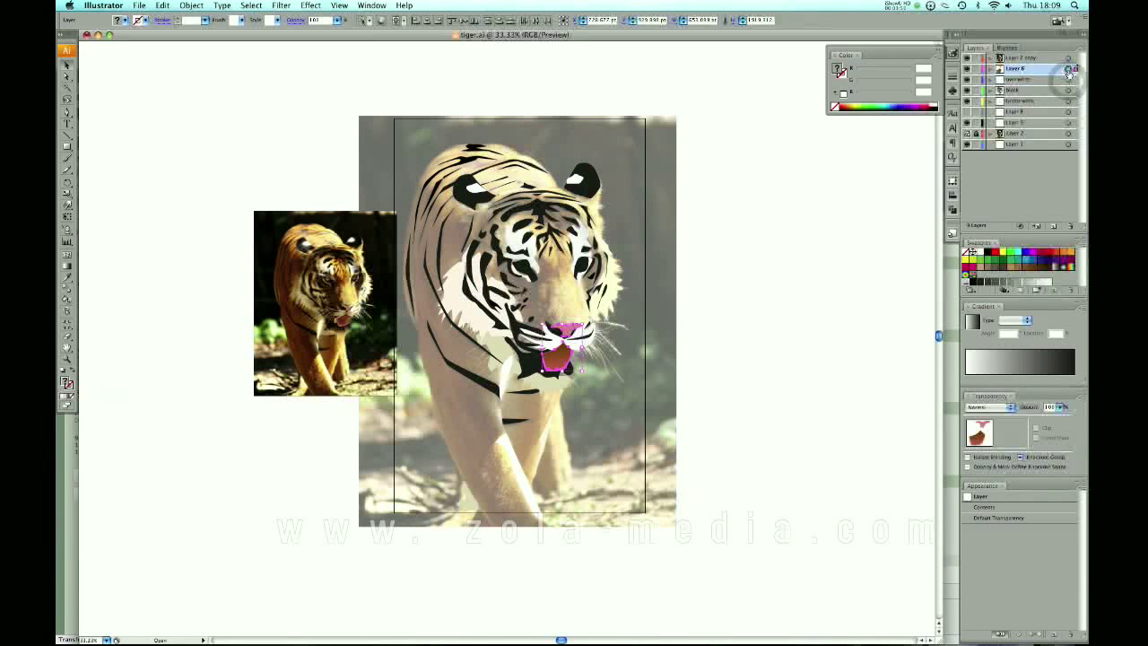
pyautogui.click(1067, 69)
pyautogui.click(1067, 79)
# Step: Switch to Photoshop and reopen the Layer Comps list
pyautogui.press('super+Tab')
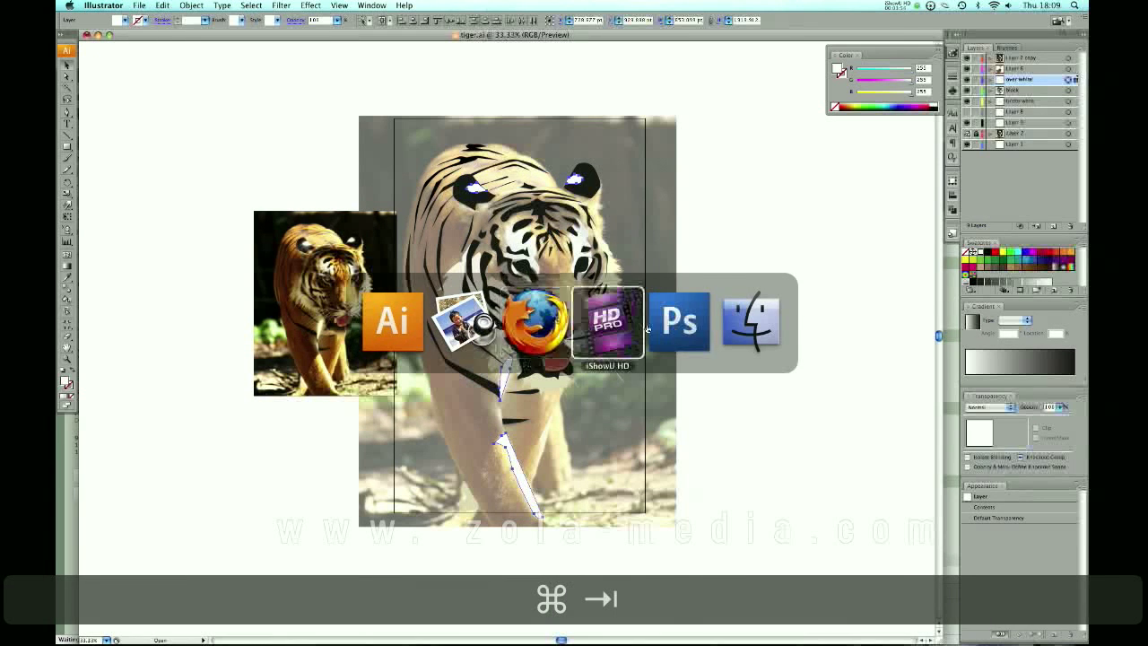
pyautogui.click(700, 324)
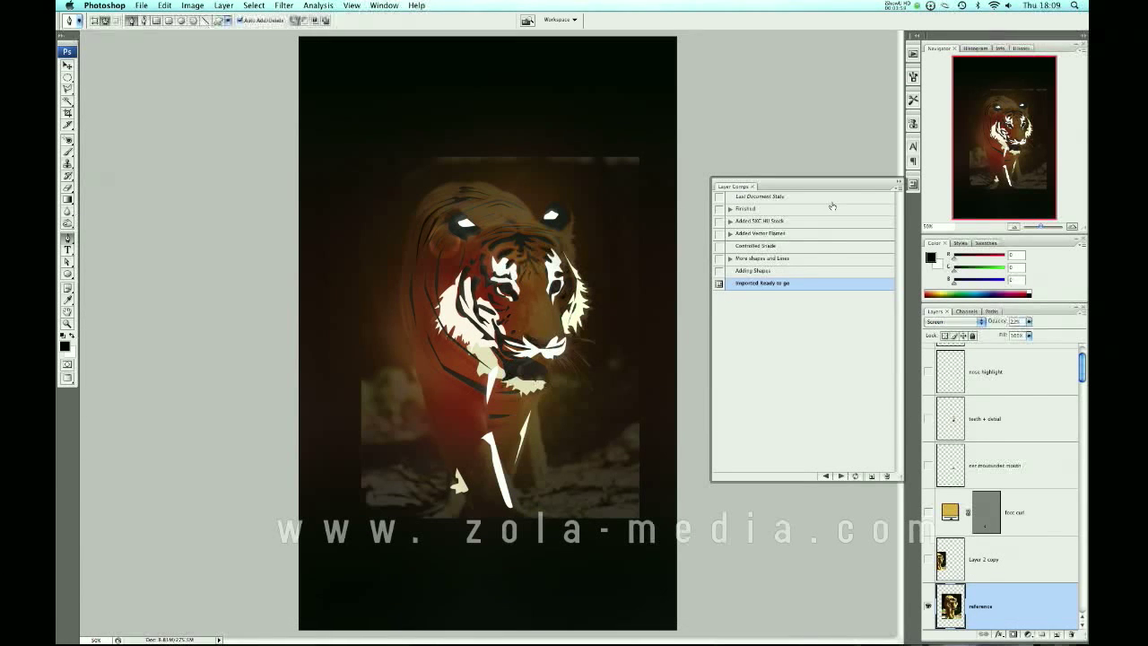
pyautogui.click(896, 184)
pyautogui.click(906, 183)
# Step: Apply the Adding Shapes layer comp and briefly show the Layer 2 copy reference photo
pyautogui.click(719, 271)
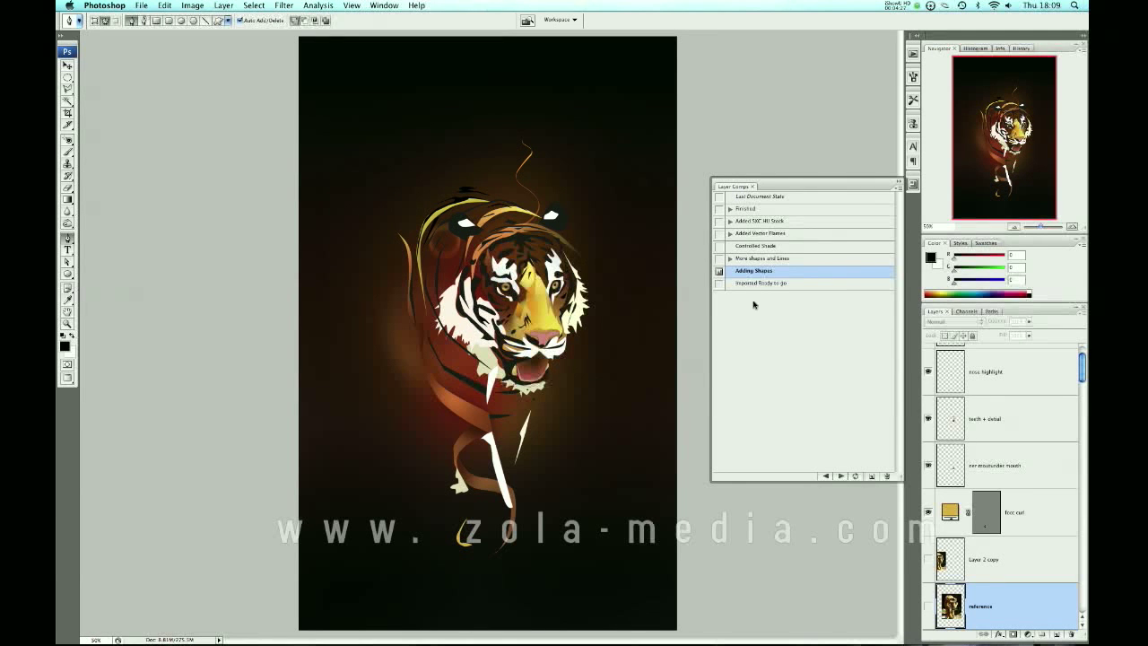
pyautogui.click(927, 559)
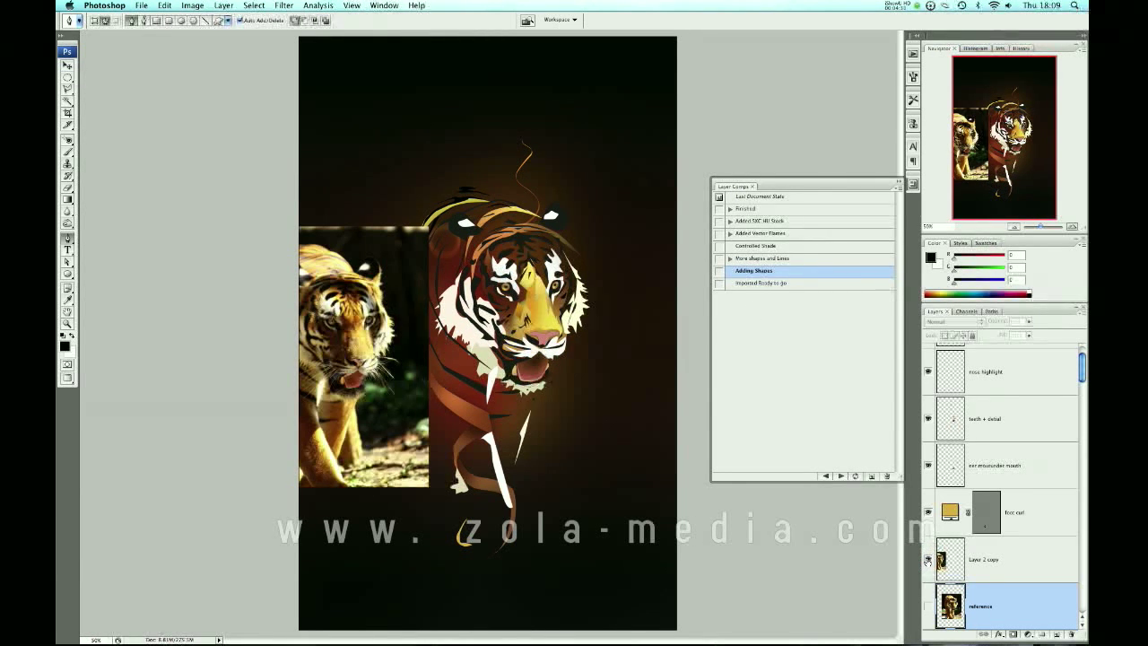
pyautogui.click(928, 560)
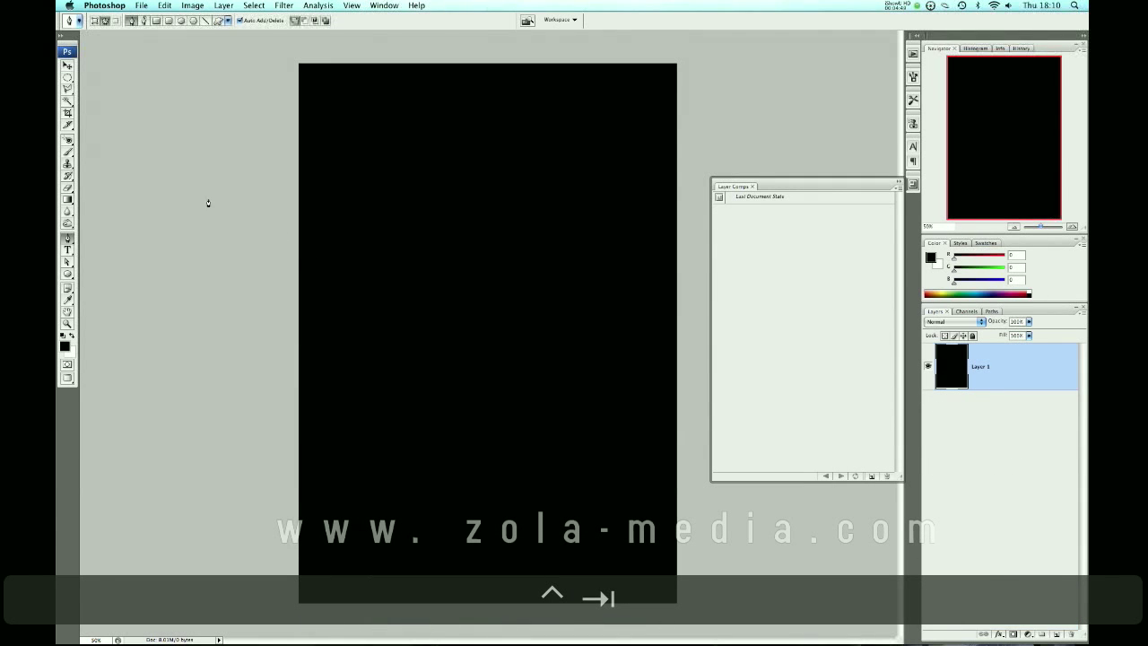
# Step: Set the Pen tool to Shape layers mode with a red fill colour
pyautogui.click(95, 21)
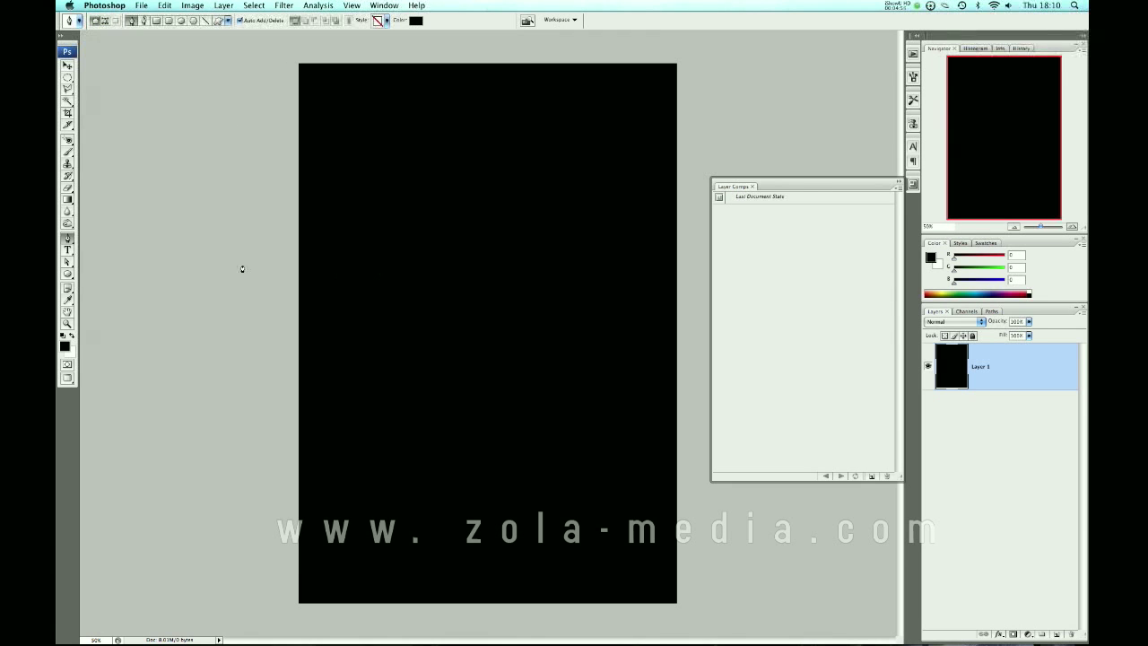
pyautogui.click(415, 20)
pyautogui.click(170, 422)
pyautogui.click(311, 395)
# Step: Draw a closed four-cornered red shape on the black canvas
pyautogui.click(397, 266)
pyautogui.click(366, 334)
pyautogui.click(459, 339)
pyautogui.click(464, 277)
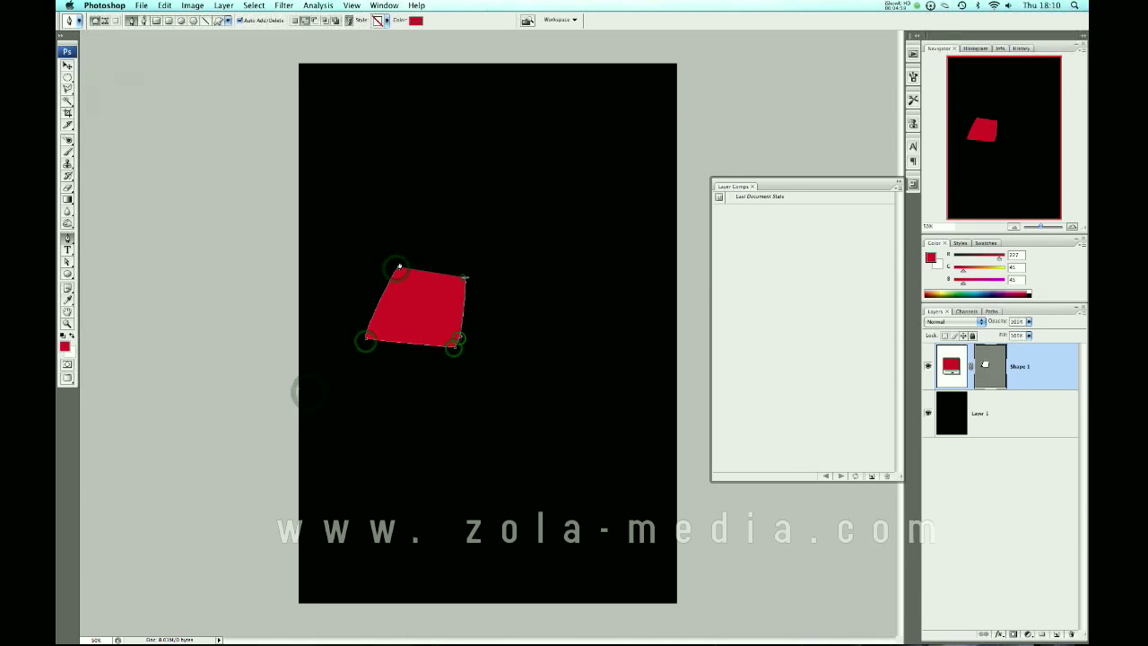
pyautogui.click(398, 268)
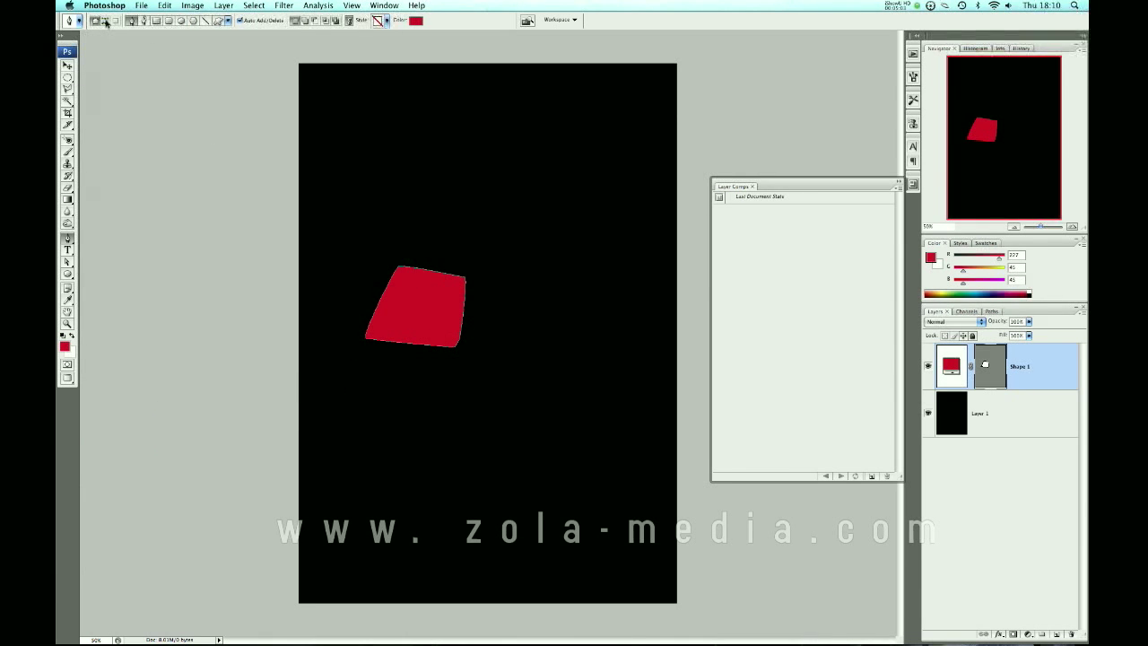
pyautogui.click(105, 21)
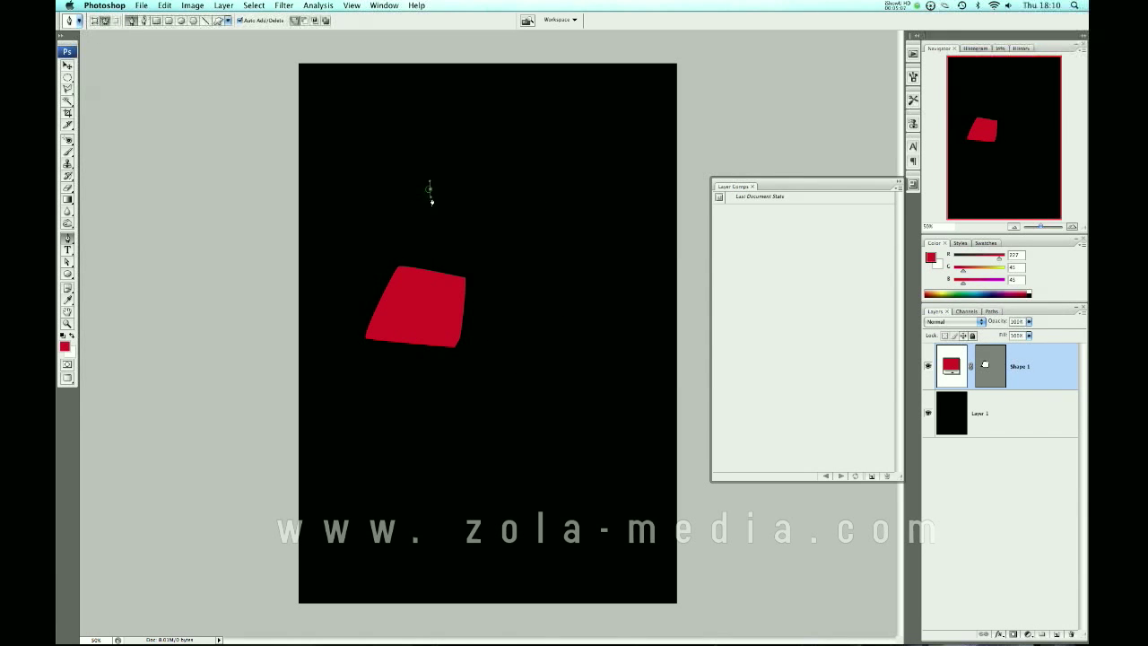
# Step: Draw a curving closed path to the right of the red shape
pyautogui.moveTo(445, 210)
pyautogui.mouseDown()
pyautogui.moveTo(481, 213)
pyautogui.moveTo(462, 206)
pyautogui.mouseUp()
pyautogui.moveTo(512, 305); pyautogui.dragTo(518, 300)
pyautogui.moveTo(502, 359)
pyautogui.mouseDown()
pyautogui.moveTo(569, 337)
pyautogui.moveTo(574, 305)
pyautogui.mouseUp()
pyautogui.click(579, 298)
pyautogui.click(569, 261)
pyautogui.click(552, 251)
pyautogui.click(517, 238)
pyautogui.click(511, 173)
pyautogui.click(475, 179)
pyautogui.click(429, 189)
# Step: Convert the path into a selection with a 0-pixel feather radius
pyautogui.rightClick(523, 255)
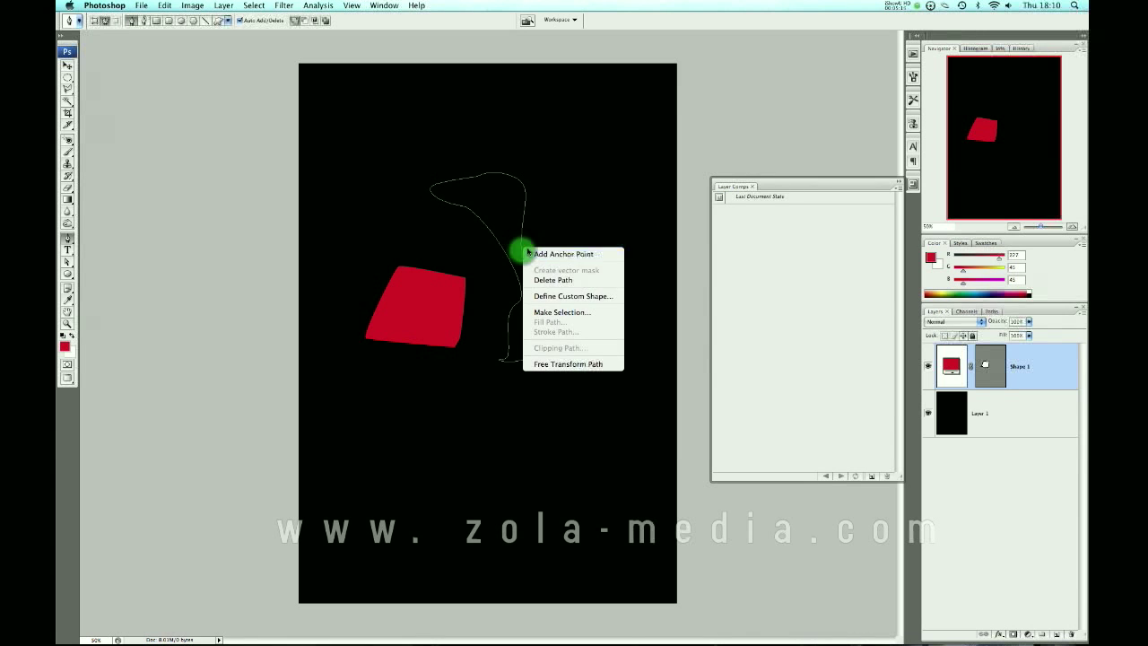
pyautogui.click(565, 313)
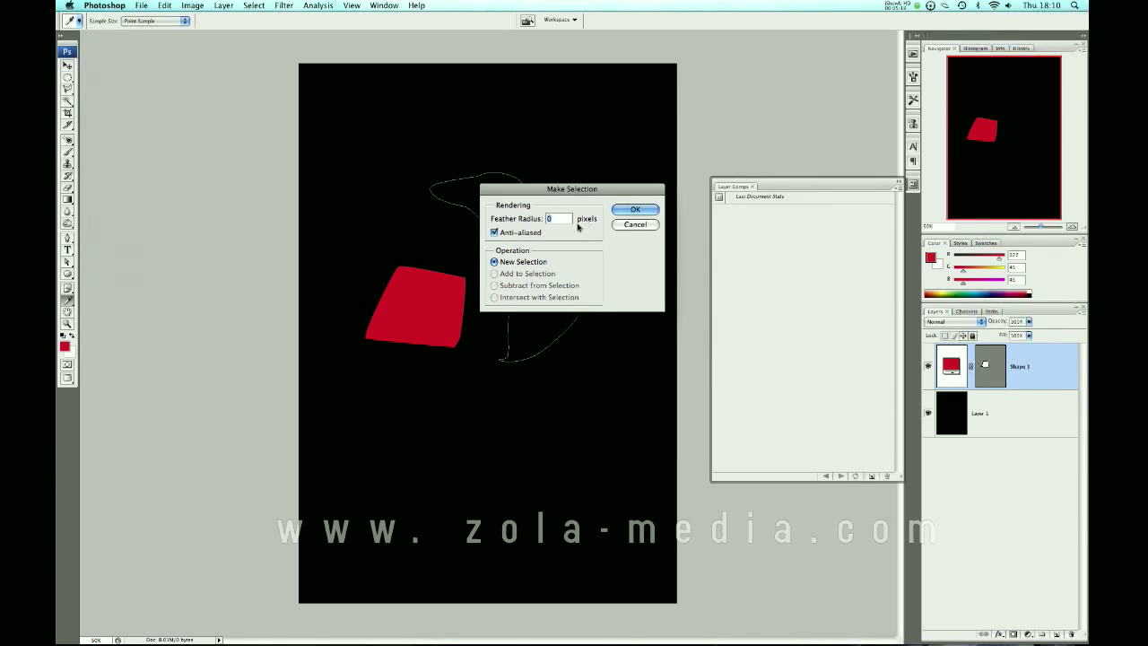
pyautogui.click(627, 210)
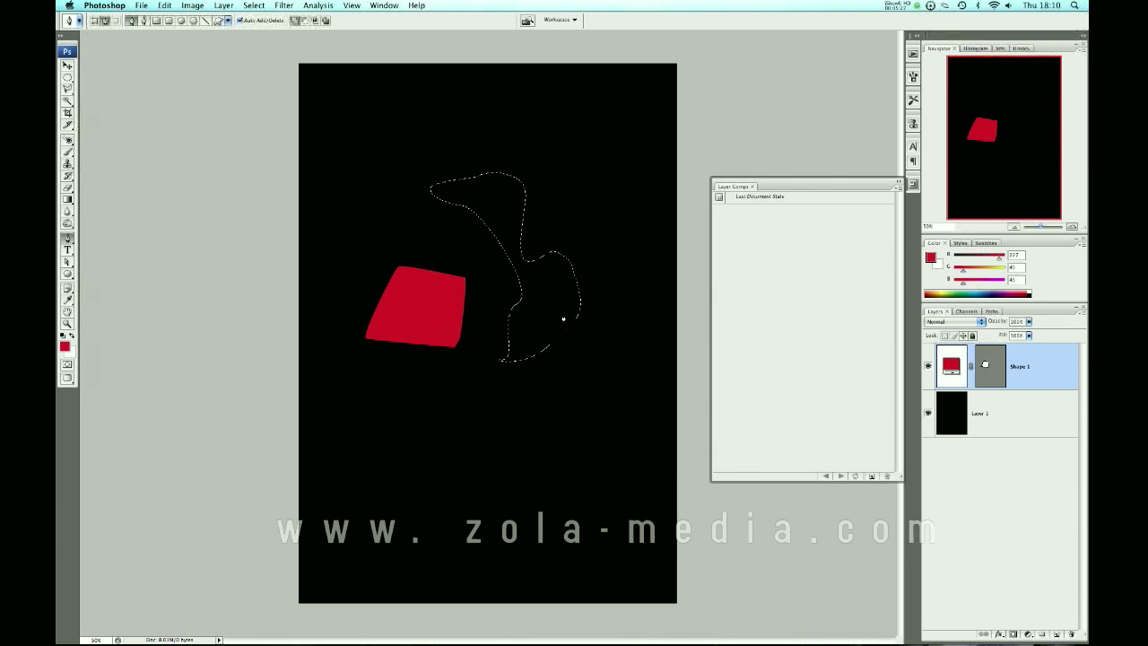
# Step: Take the Brush tool and add a new empty Layer 2 for painting
pyautogui.press('b')
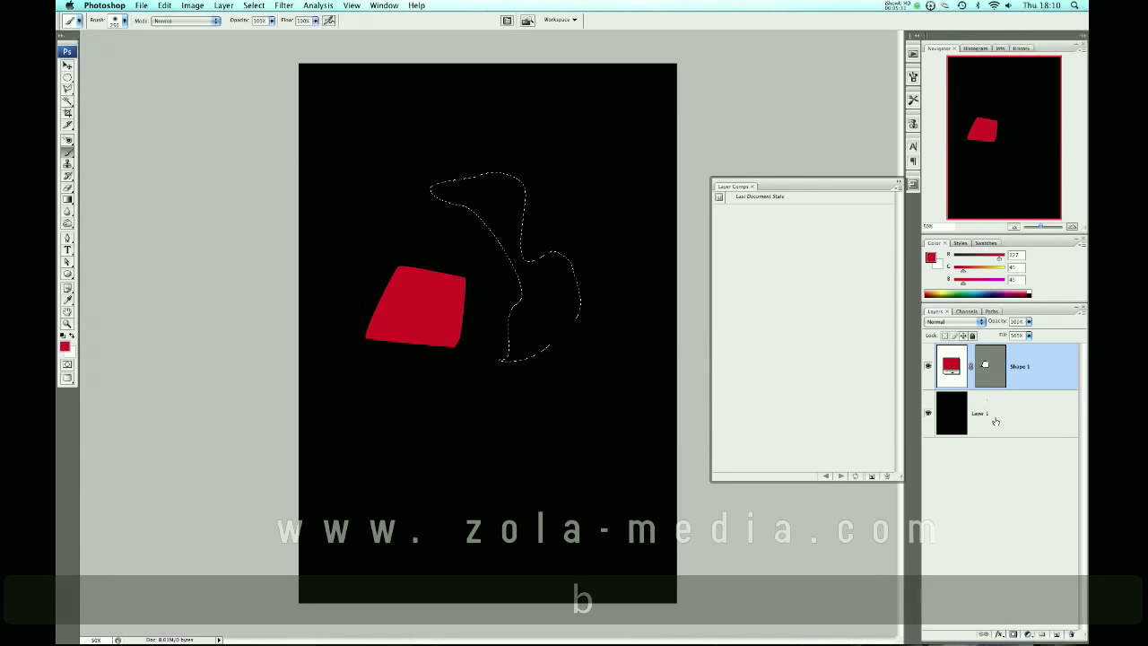
pyautogui.click(1056, 633)
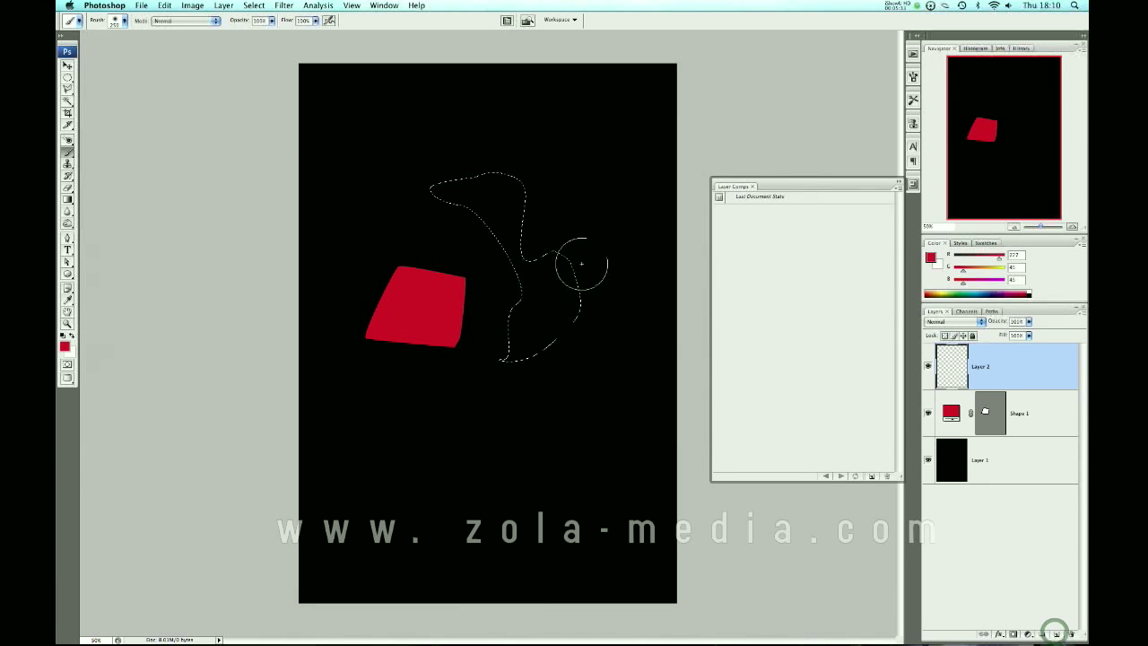
pyautogui.click(913, 77)
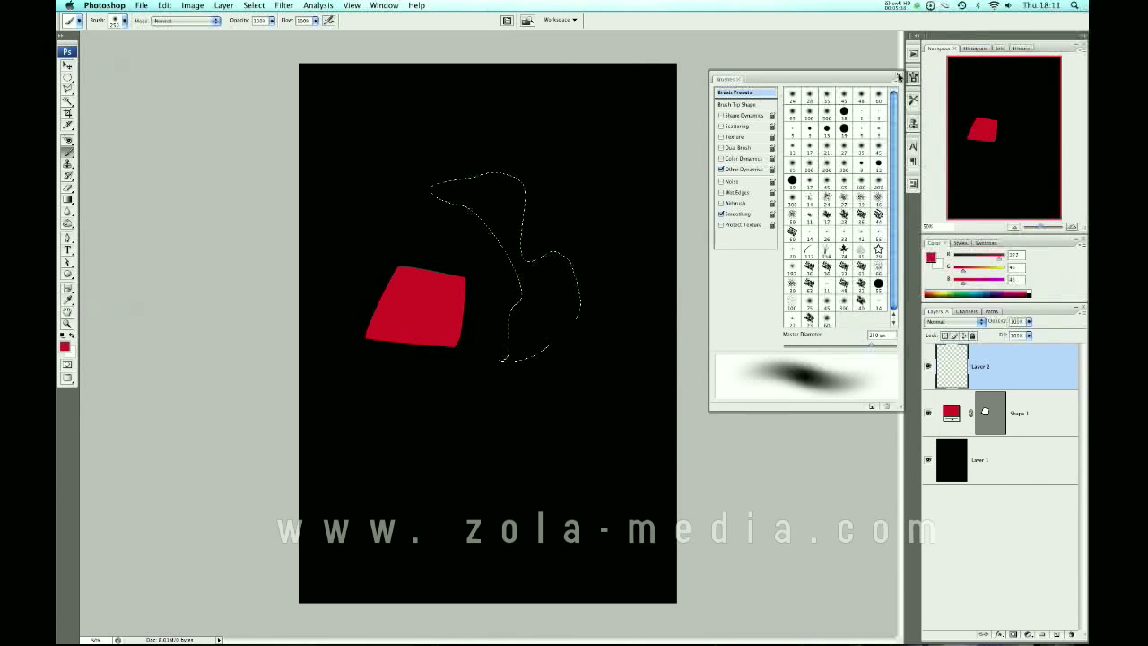
pyautogui.click(899, 76)
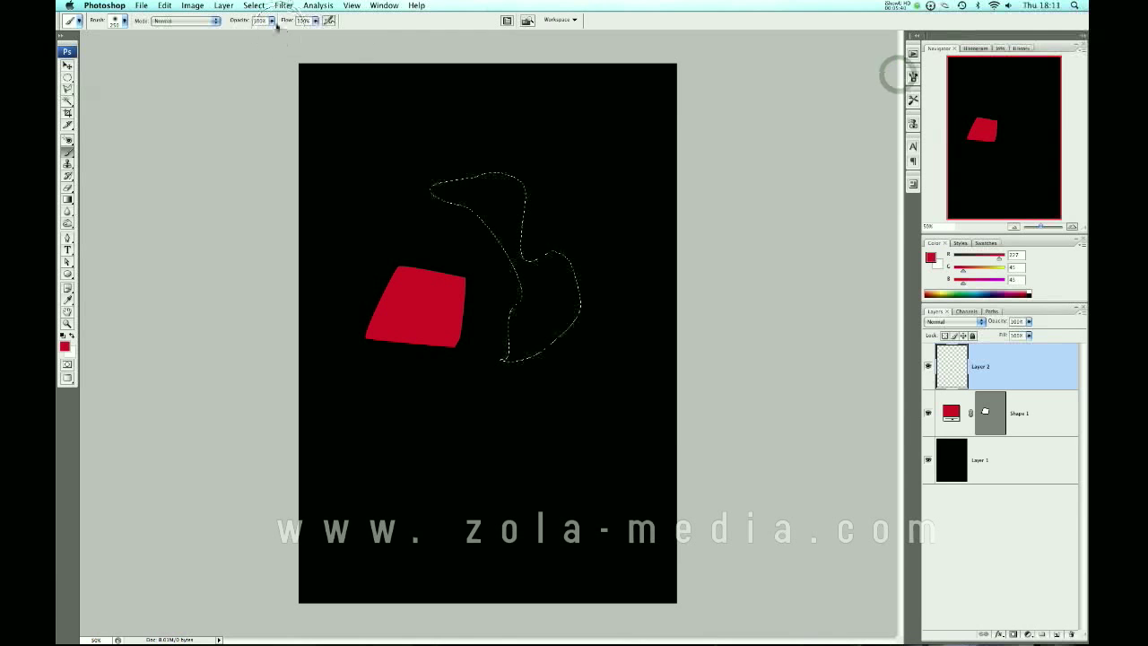
# Step: Choose a light orange foreground, enlarge the brush, and paint inside the selection
pyautogui.click(64, 346)
pyautogui.click(209, 525)
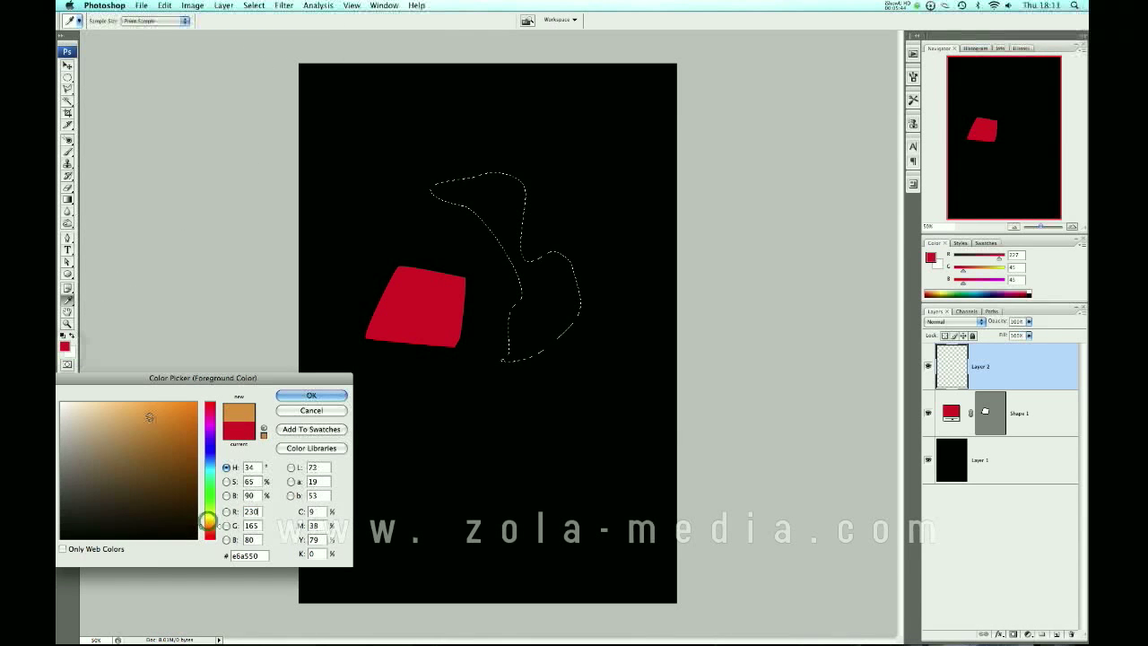
pyautogui.click(152, 403)
pyautogui.click(305, 395)
pyautogui.press(']')
pyautogui.press(']')
pyautogui.press(']')
pyautogui.press(']')
pyautogui.press(']')
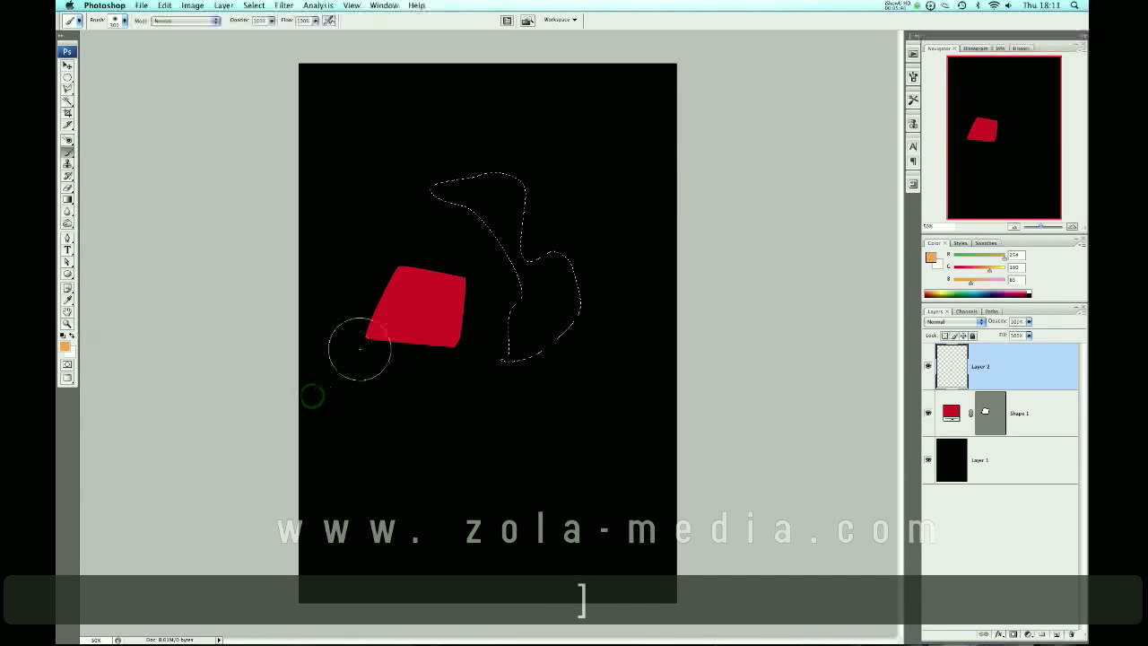
pyautogui.press(']')
pyautogui.moveTo(482, 164)
pyautogui.mouseDown()
pyautogui.moveTo(542, 181)
pyautogui.moveTo(561, 272)
pyautogui.moveTo(589, 272)
pyautogui.moveTo(585, 303)
pyautogui.moveTo(593, 265)
pyautogui.moveTo(529, 320)
pyautogui.moveTo(568, 278)
pyautogui.moveTo(520, 171)
pyautogui.moveTo(531, 157)
pyautogui.moveTo(576, 212)
pyautogui.moveTo(555, 189)
pyautogui.moveTo(463, 178)
pyautogui.mouseUp()
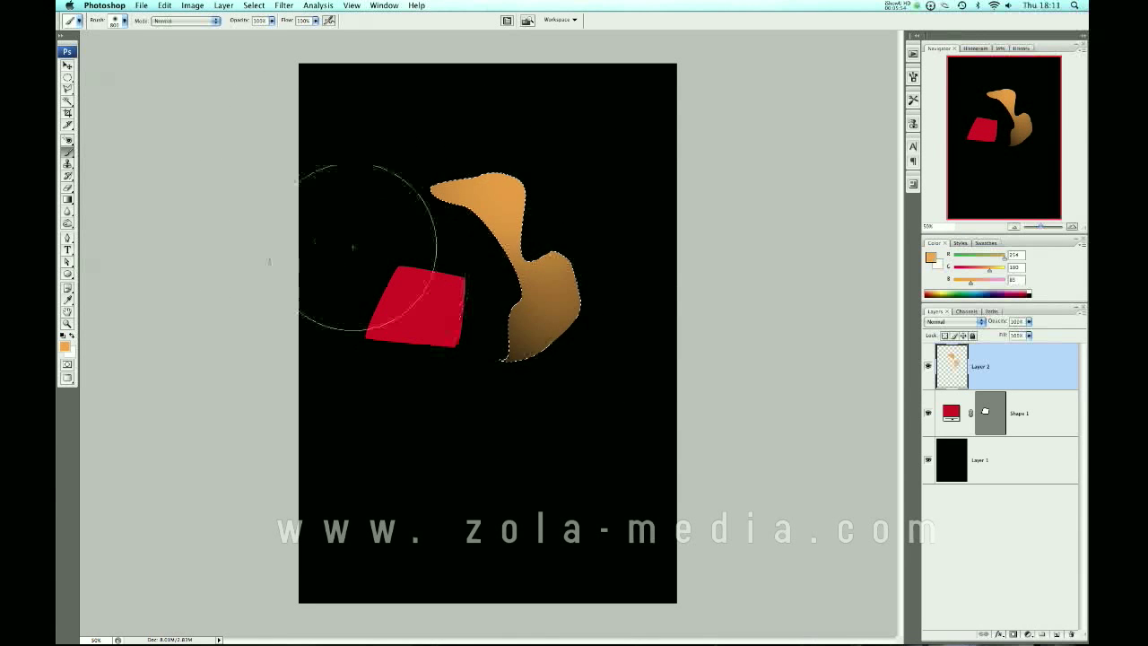
# Step: Set the Gradient tool to the Orange, Yellow, Orange preset
pyautogui.press('g')
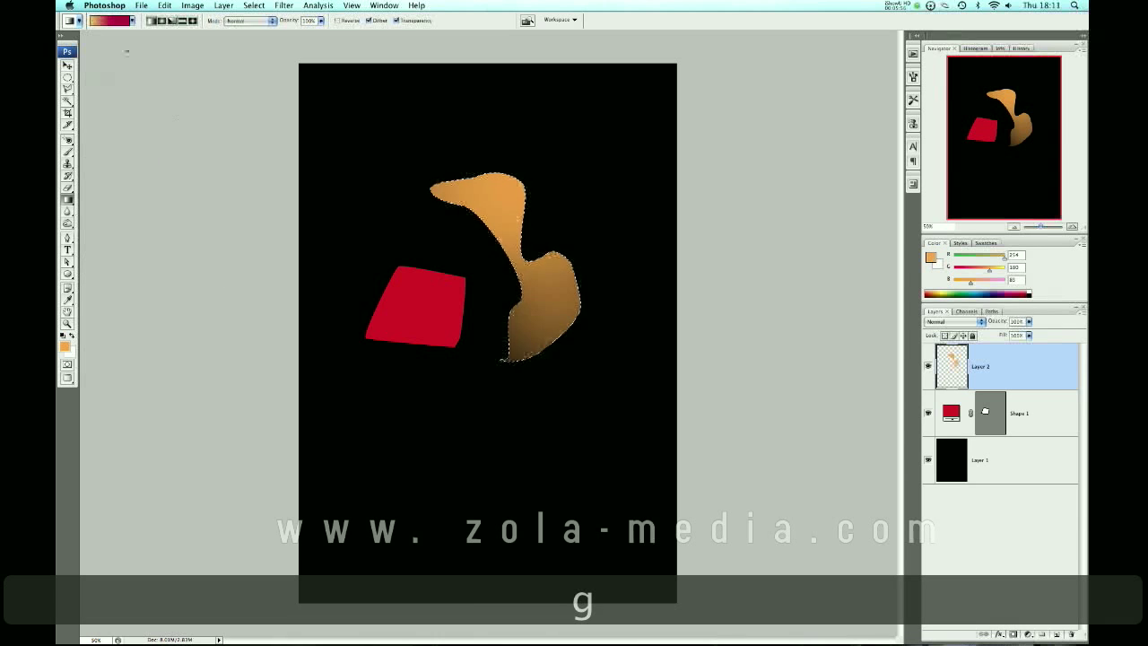
pyautogui.click(116, 21)
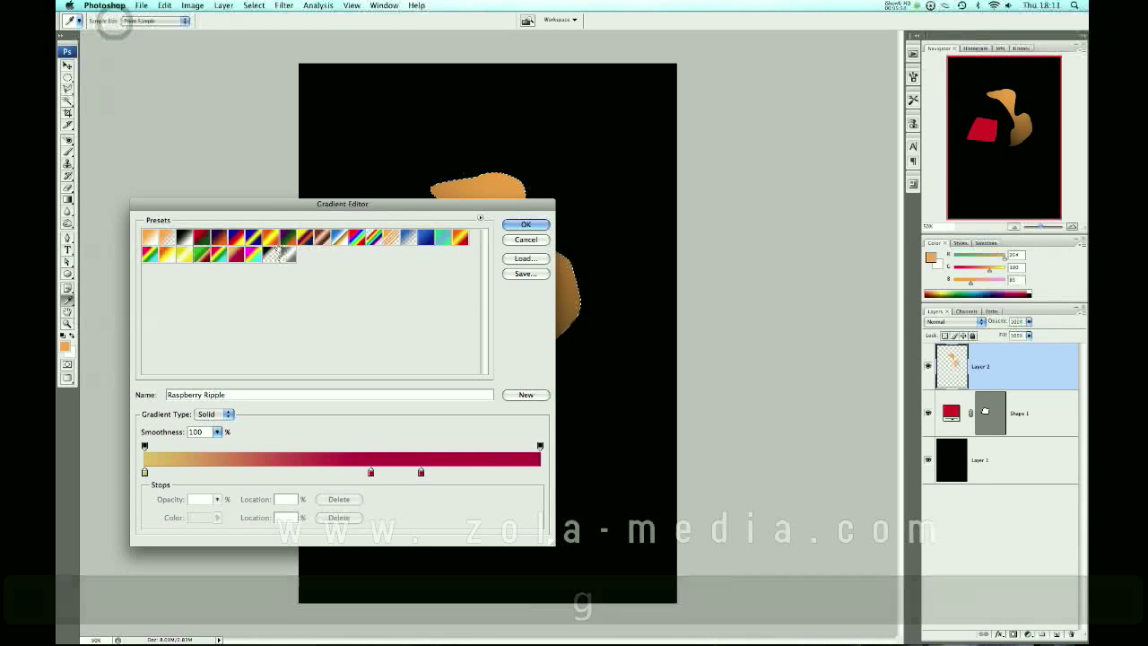
pyautogui.click(251, 255)
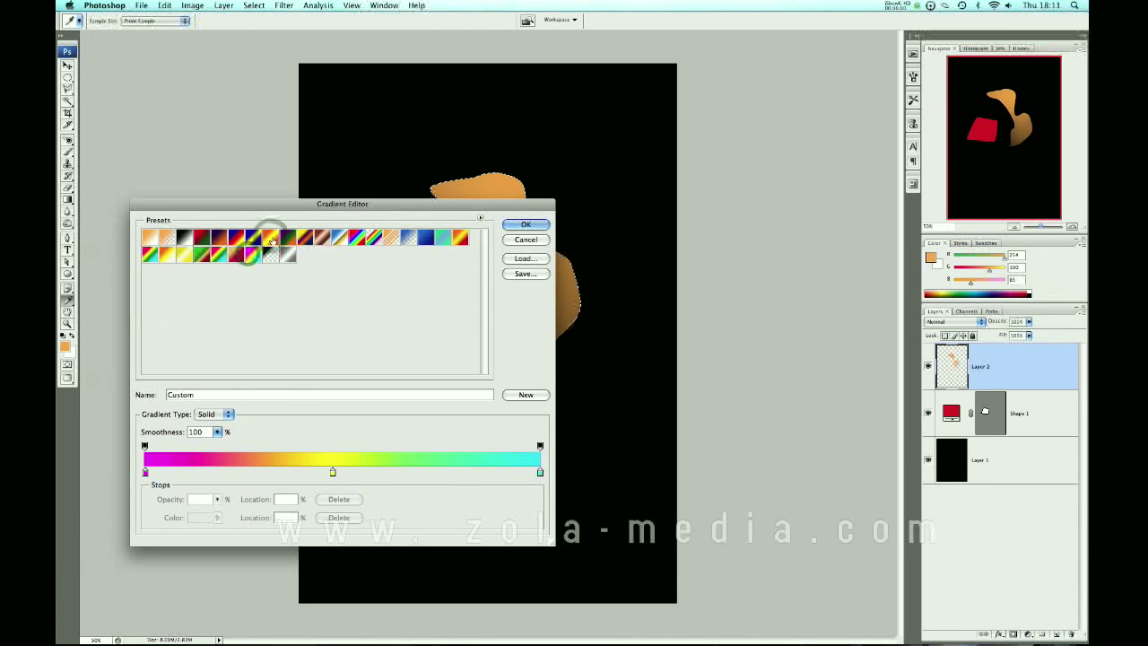
pyautogui.click(269, 237)
pyautogui.click(526, 224)
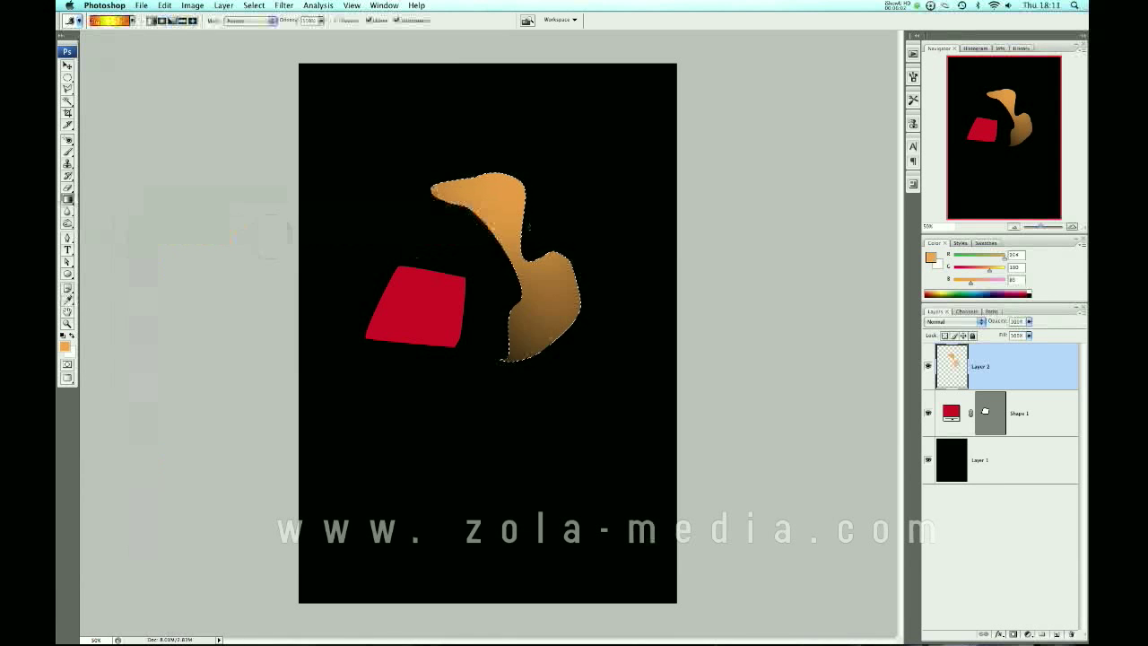
# Step: Fill the wavy selection with the gradient, deselect, and add a new empty layer
pyautogui.moveTo(530, 224); pyautogui.dragTo(538, 328)
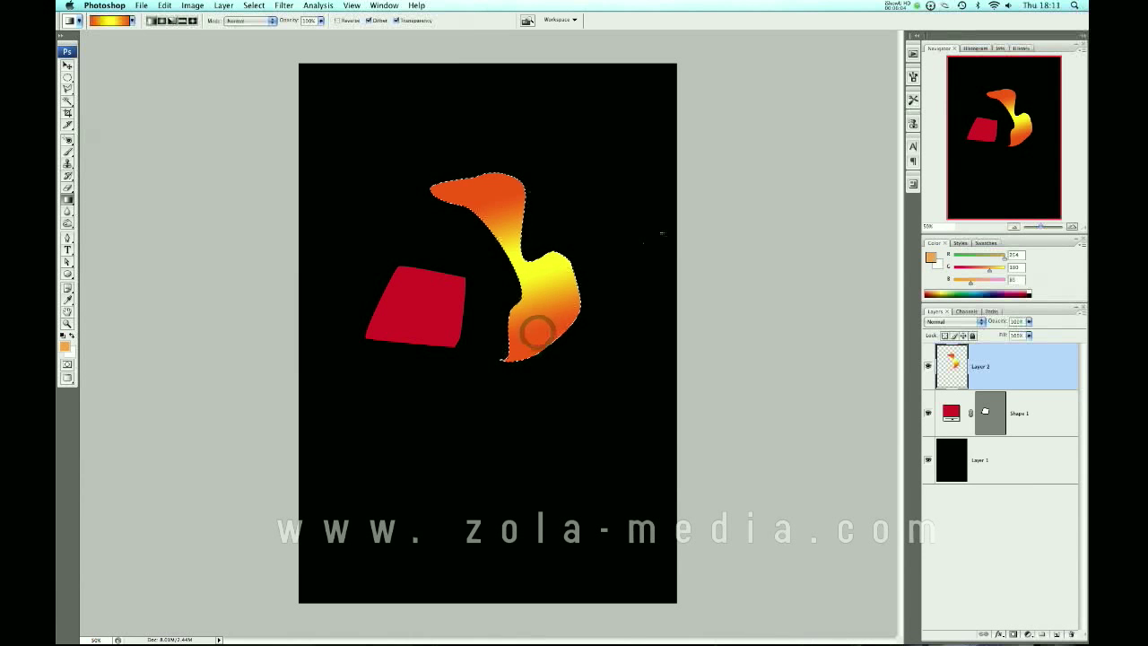
pyautogui.press('super+d')
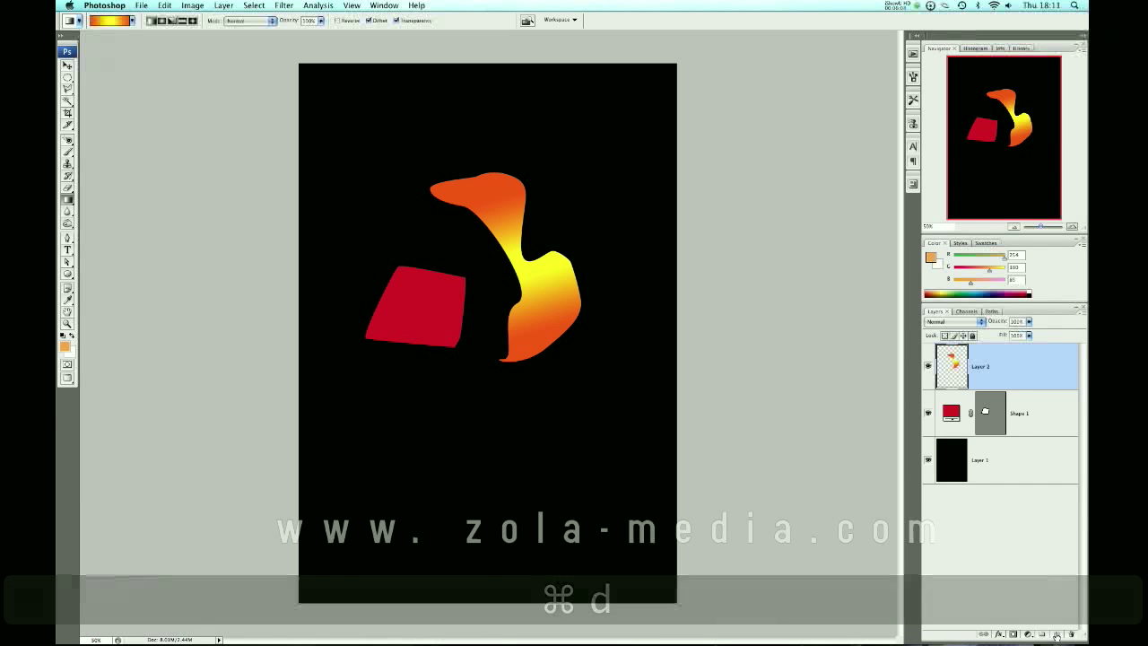
pyautogui.click(1055, 632)
# Step: Switch to the glowing tiger artwork, try a few gradient drags, and show its layer comps
pyautogui.hotkey('ctrl', 'Tab')
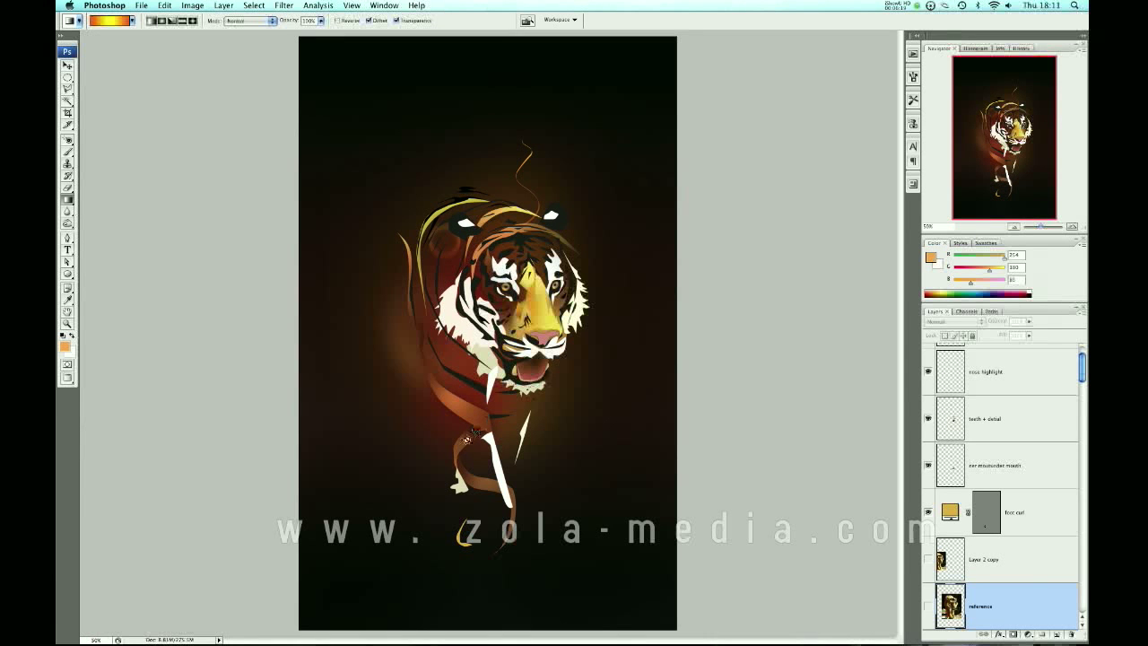
pyautogui.moveTo(472, 432); pyautogui.dragTo(479, 427)
pyautogui.moveTo(459, 480)
pyautogui.mouseDown()
pyautogui.moveTo(459, 434)
pyautogui.moveTo(488, 401)
pyautogui.mouseUp()
pyautogui.moveTo(498, 208); pyautogui.dragTo(472, 267)
pyautogui.moveTo(441, 218); pyautogui.dragTo(544, 369)
pyautogui.moveTo(574, 317); pyautogui.dragTo(784, 291)
pyautogui.click(913, 185)
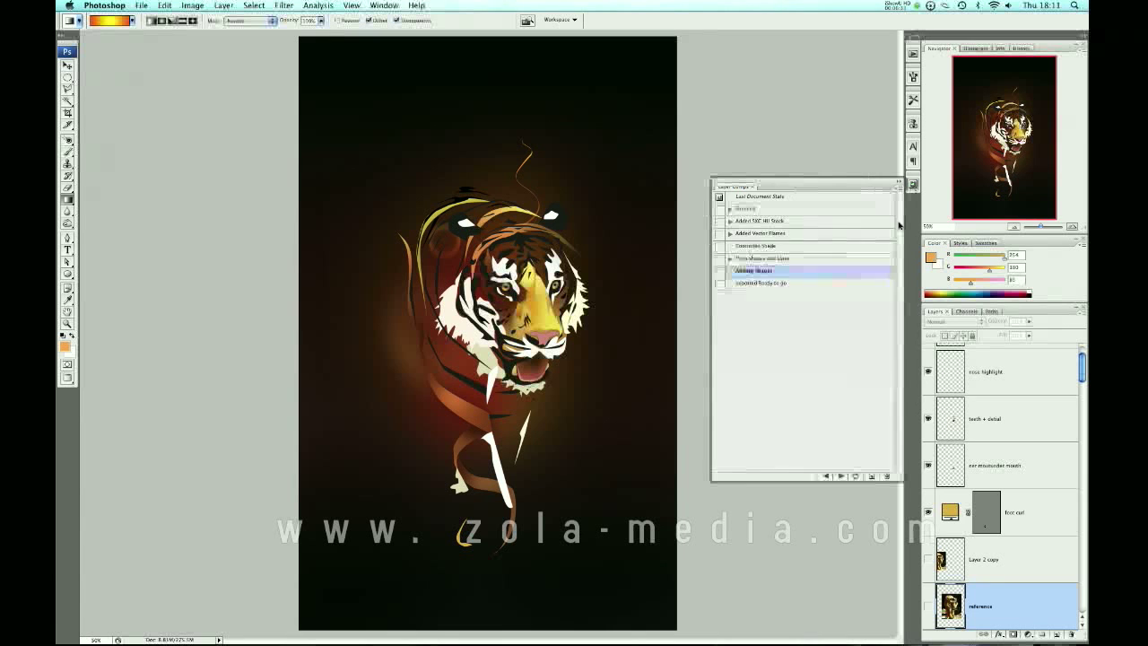
# Step: Toggle between the More shapes and Lines, Adding Shapes and Controlled Shade comps to compare them
pyautogui.click(718, 258)
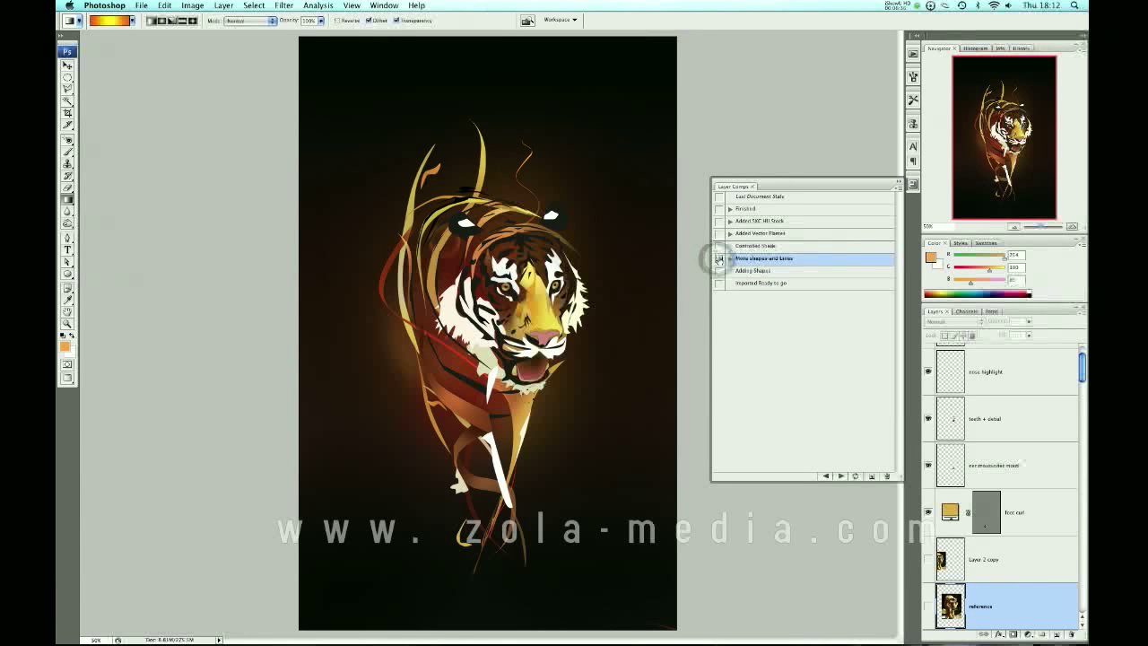
pyautogui.click(718, 270)
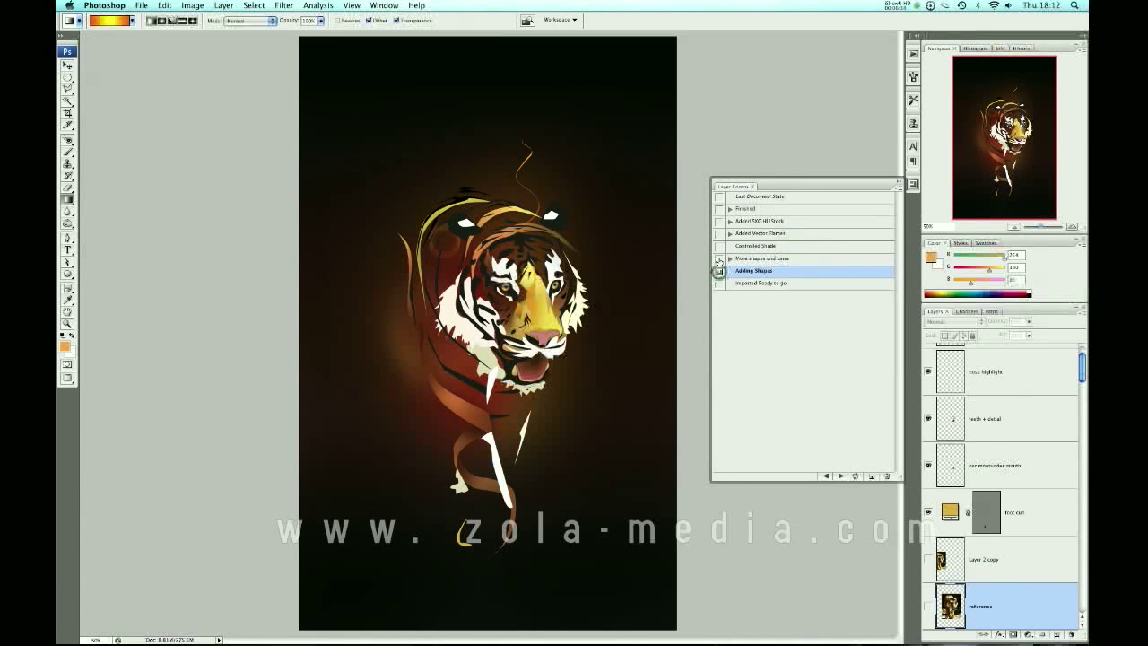
pyautogui.click(718, 259)
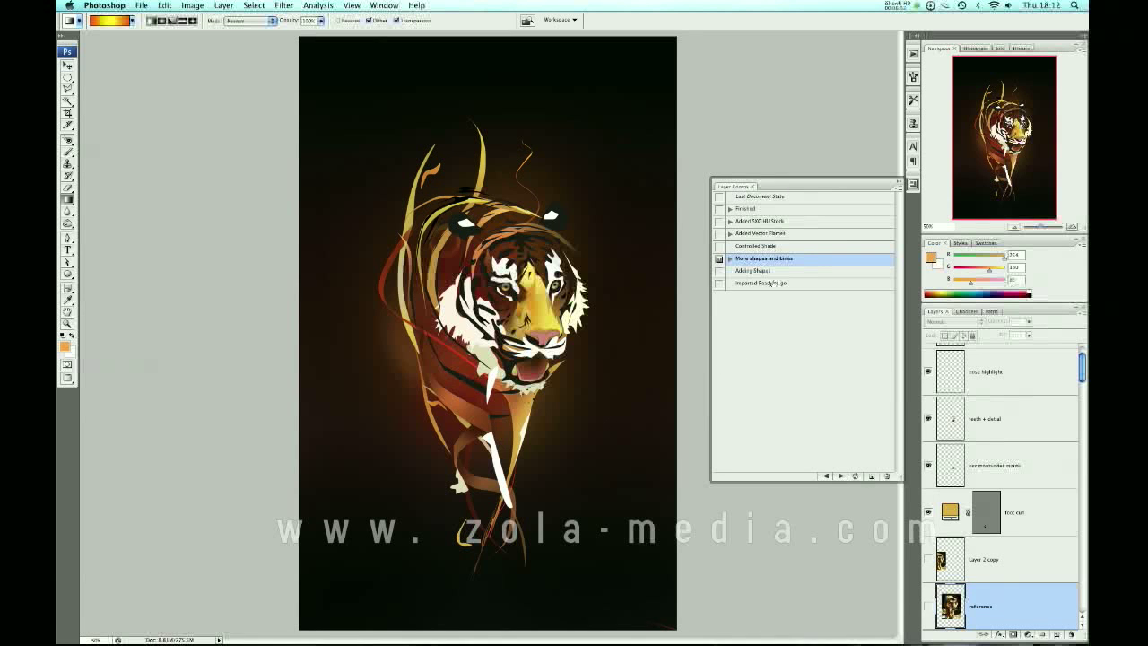
pyautogui.click(718, 245)
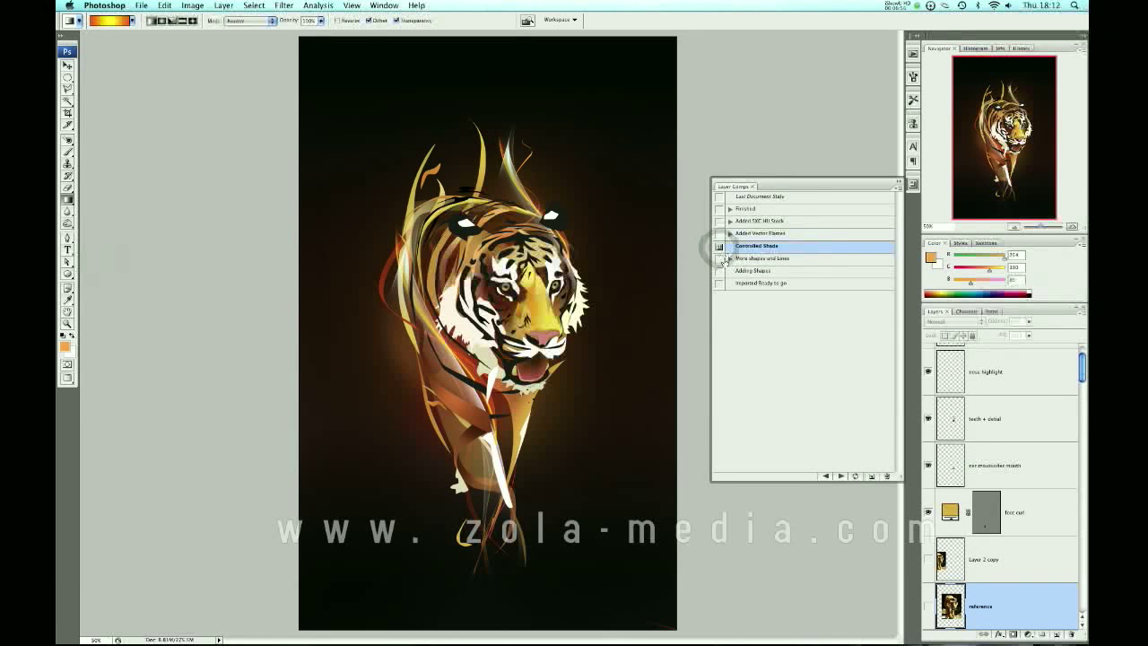
pyautogui.click(718, 258)
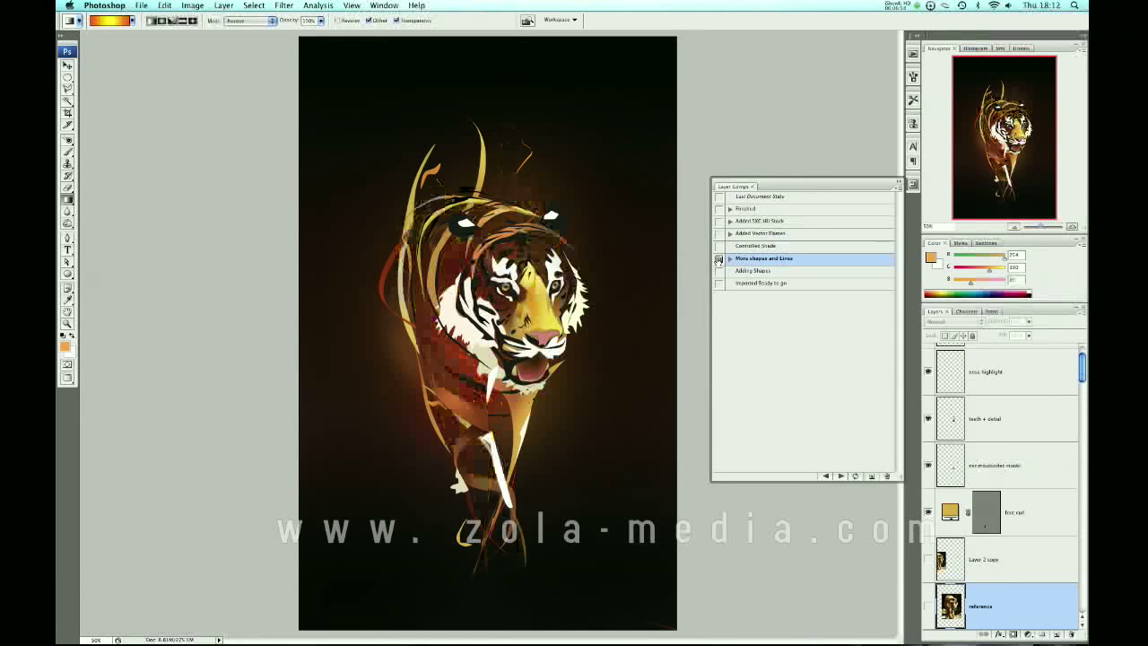
pyautogui.click(718, 247)
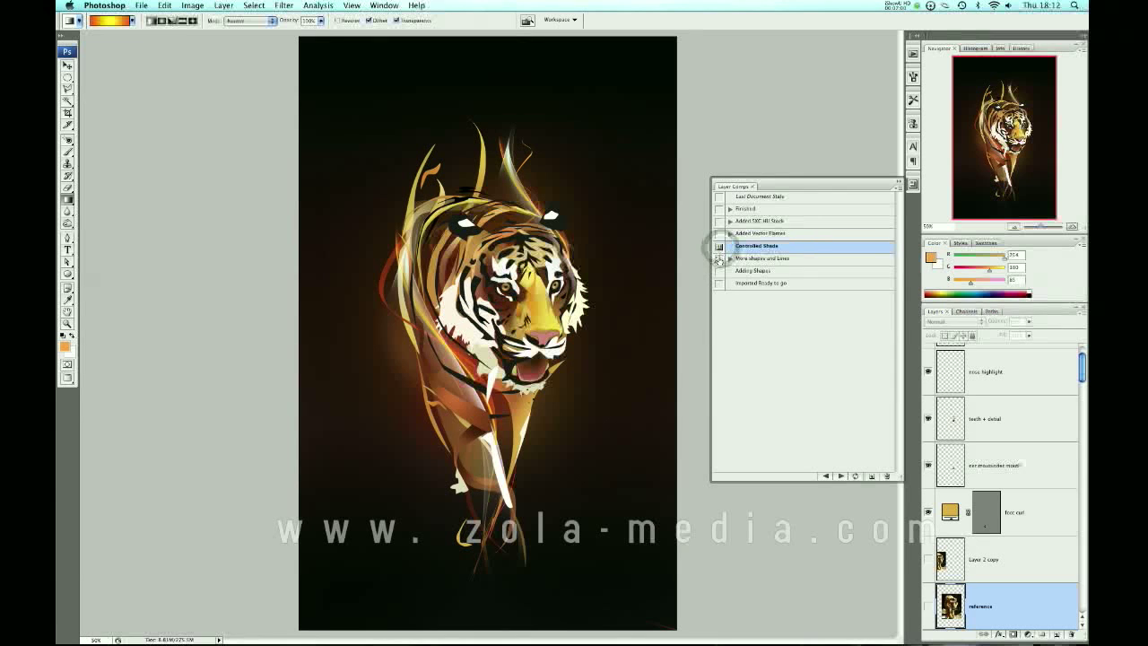
pyautogui.click(718, 258)
pyautogui.click(718, 246)
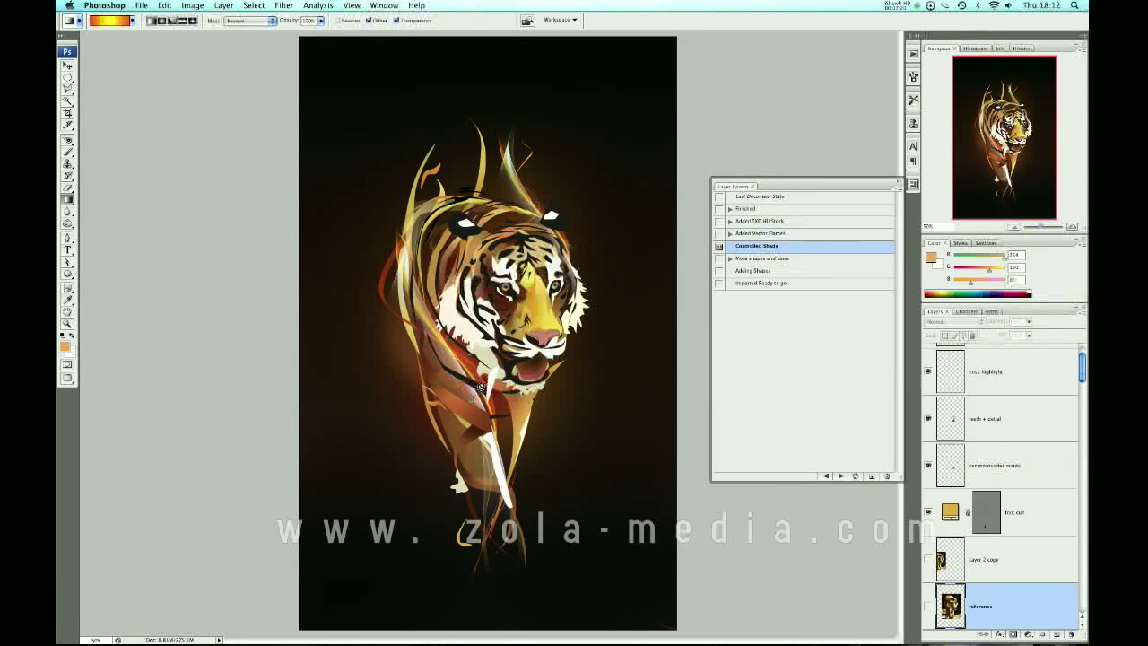
pyautogui.click(718, 259)
# Step: Restore Controlled Shade, then pen a closed angular path below the shapes and make it a selection
pyautogui.click(718, 246)
pyautogui.hotkey('ctrl', 'Tab')
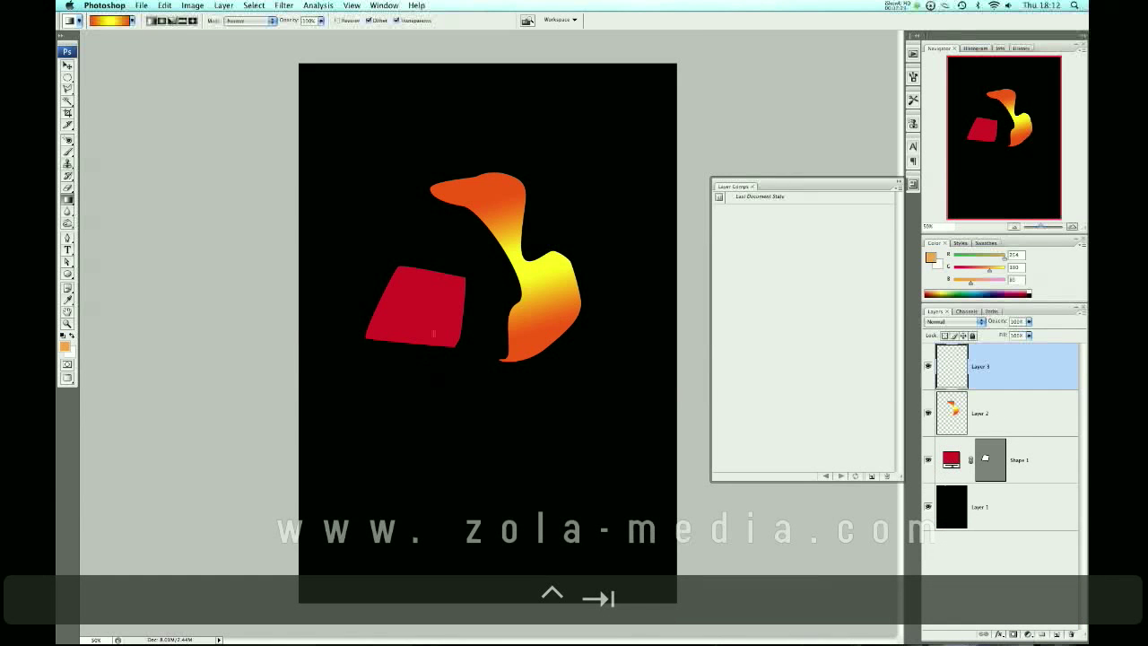
pyautogui.press('p')
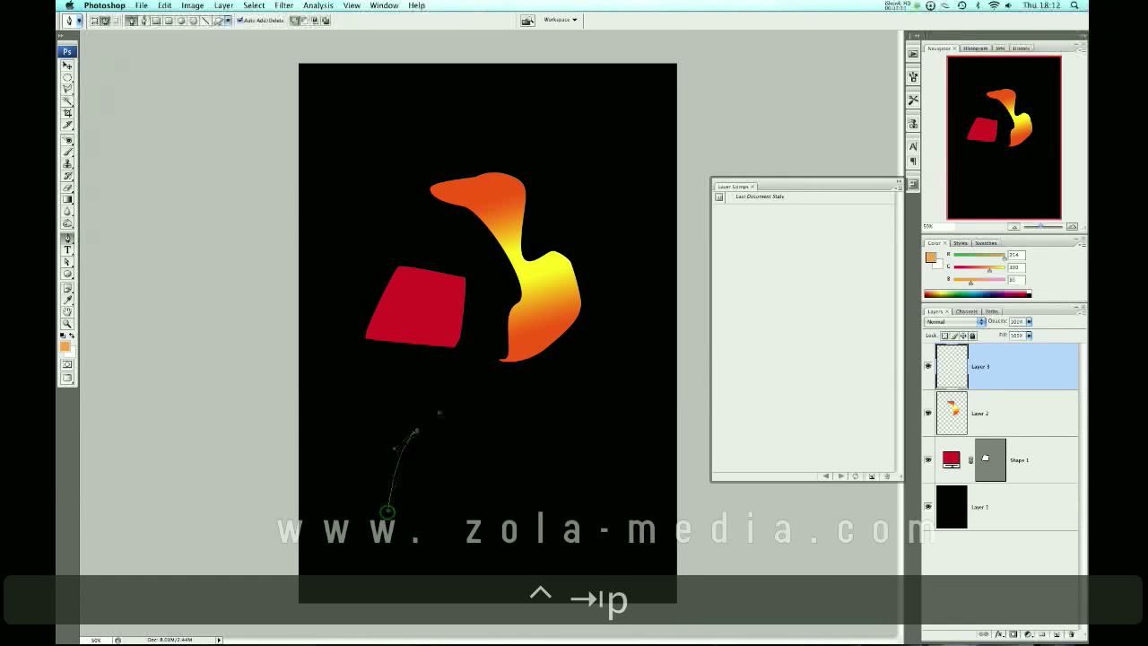
pyautogui.moveTo(494, 389); pyautogui.dragTo(536, 409)
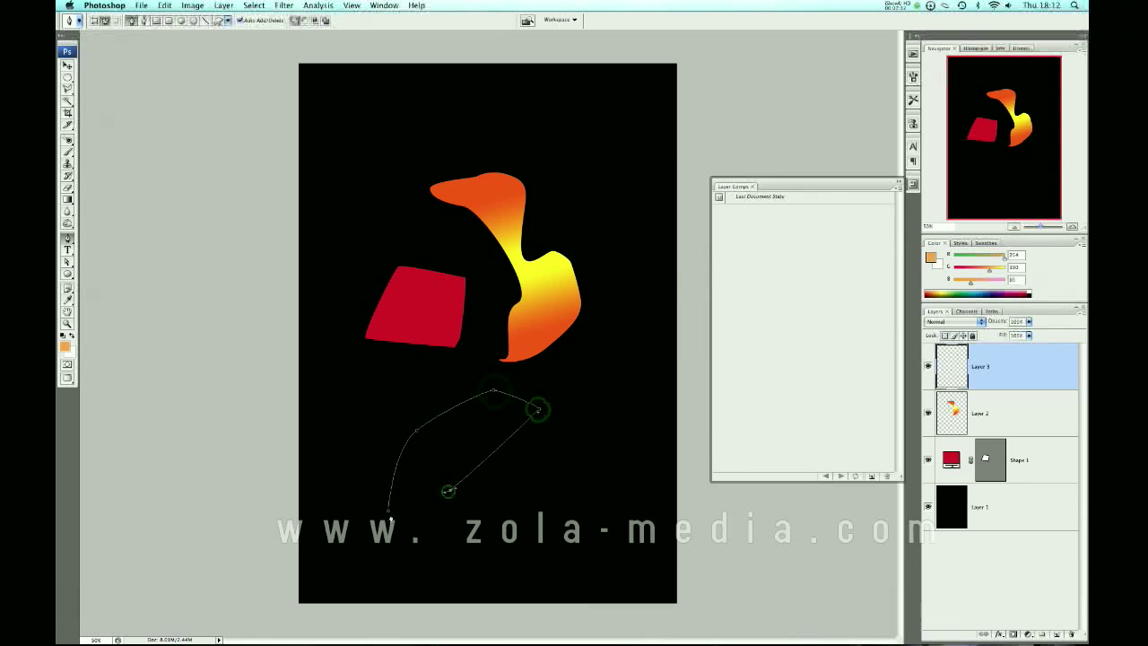
pyautogui.click(448, 489)
pyautogui.click(388, 511)
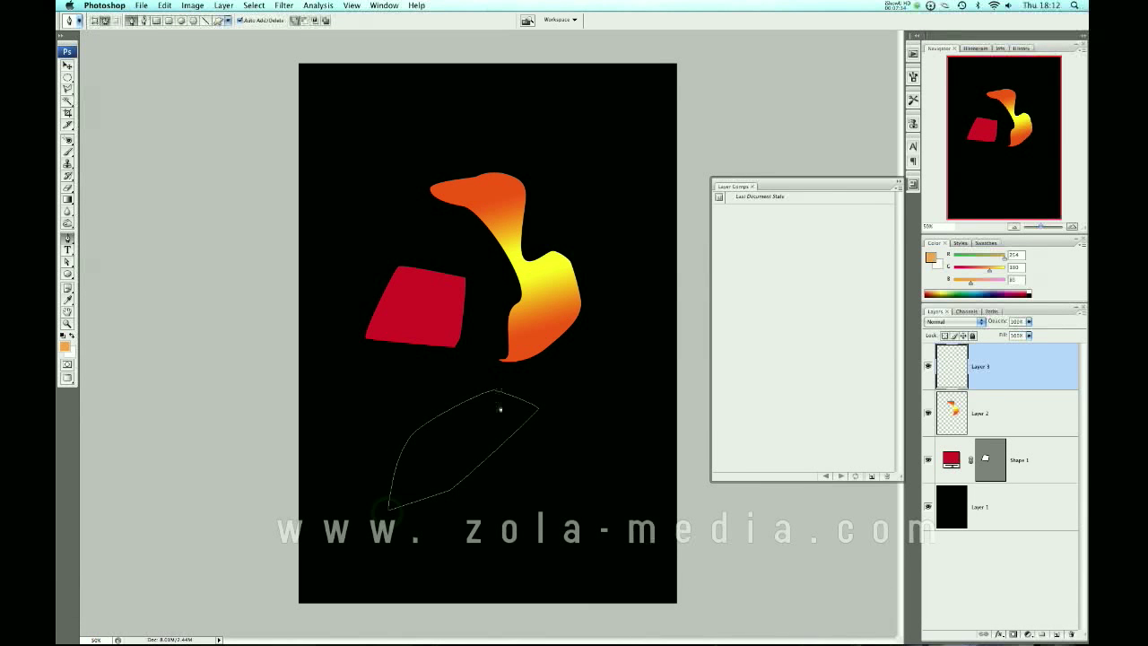
pyautogui.rightClick(508, 436)
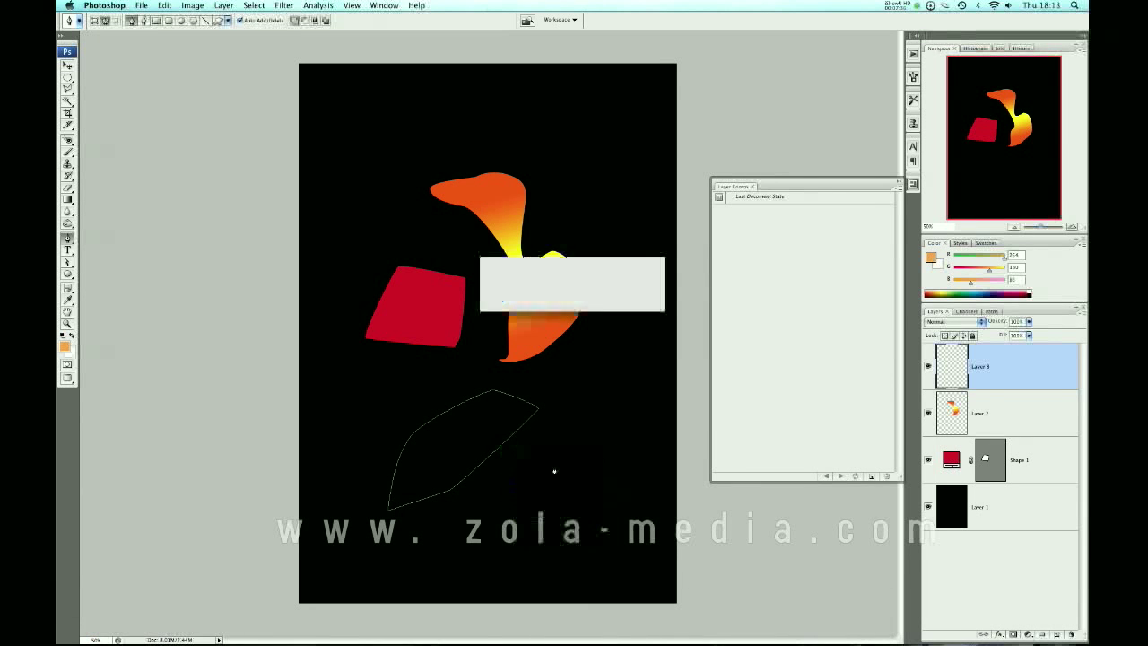